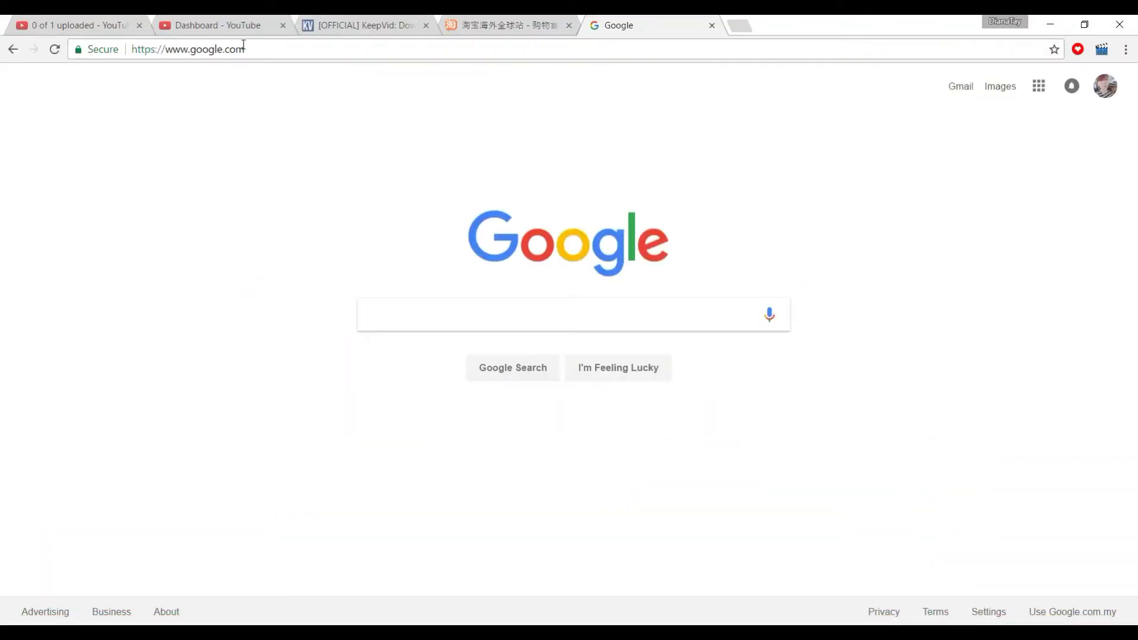
Search Google Images for 'flatlay'.
{"action": "left_click", "coordinate": [615, 304]}
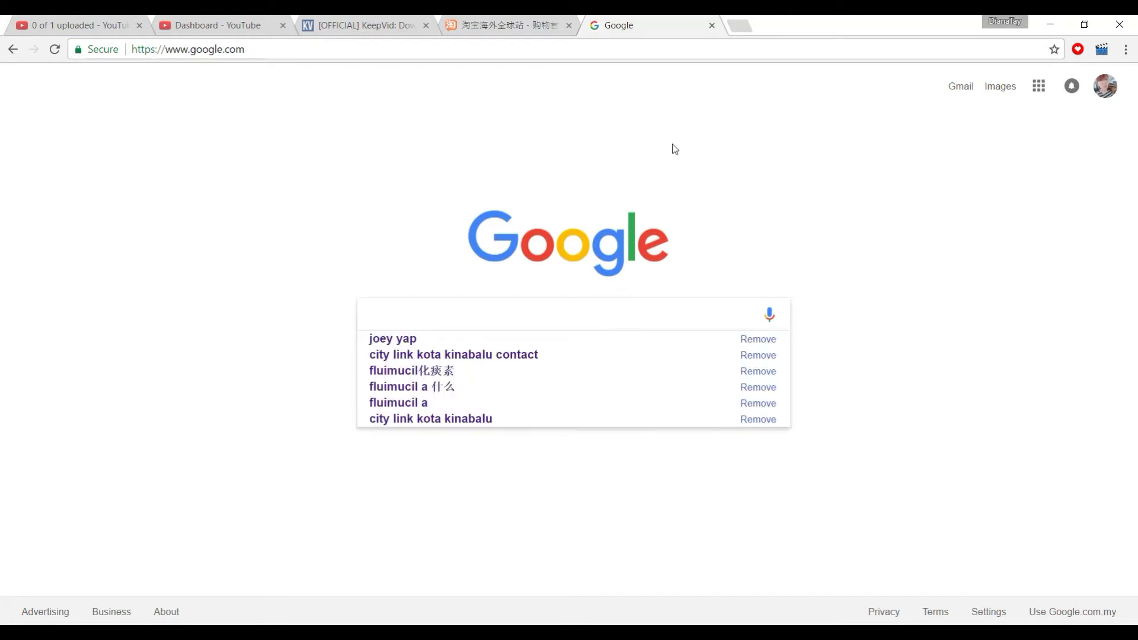
{"action": "type", "text": "flatlay"}
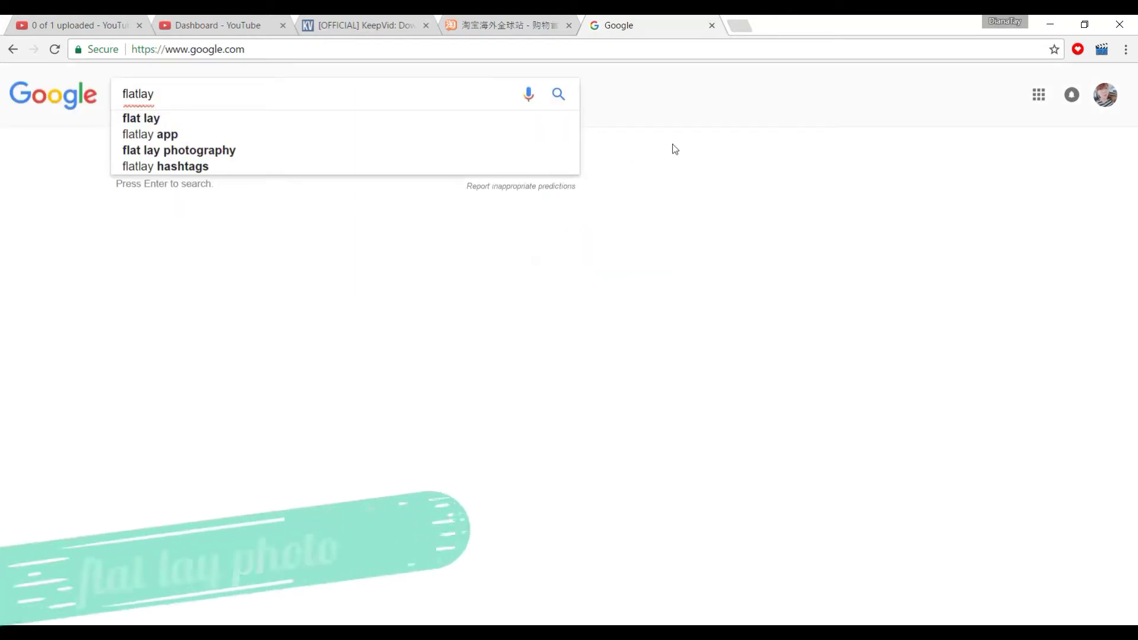
{"action": "key", "text": "Return"}
{"action": "left_click", "coordinate": [173, 135]}
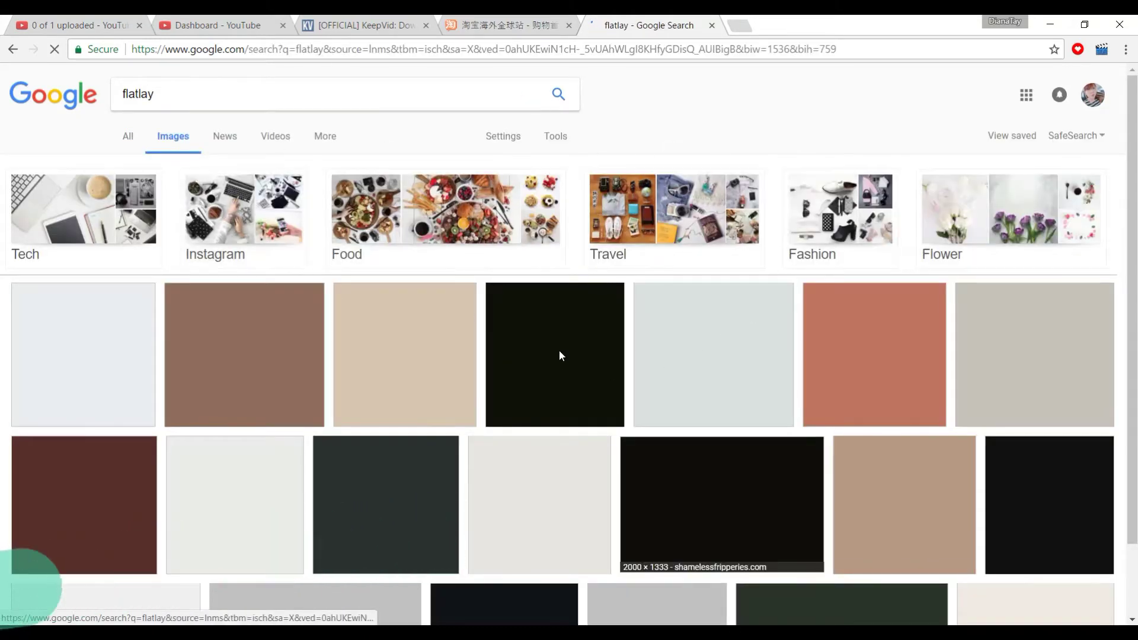
Scroll through the image results and open the laptop flat-lay photo's preview.
{"action": "scroll", "coordinate": [252, 229], "scroll_direction": "down", "scroll_amount": 3}
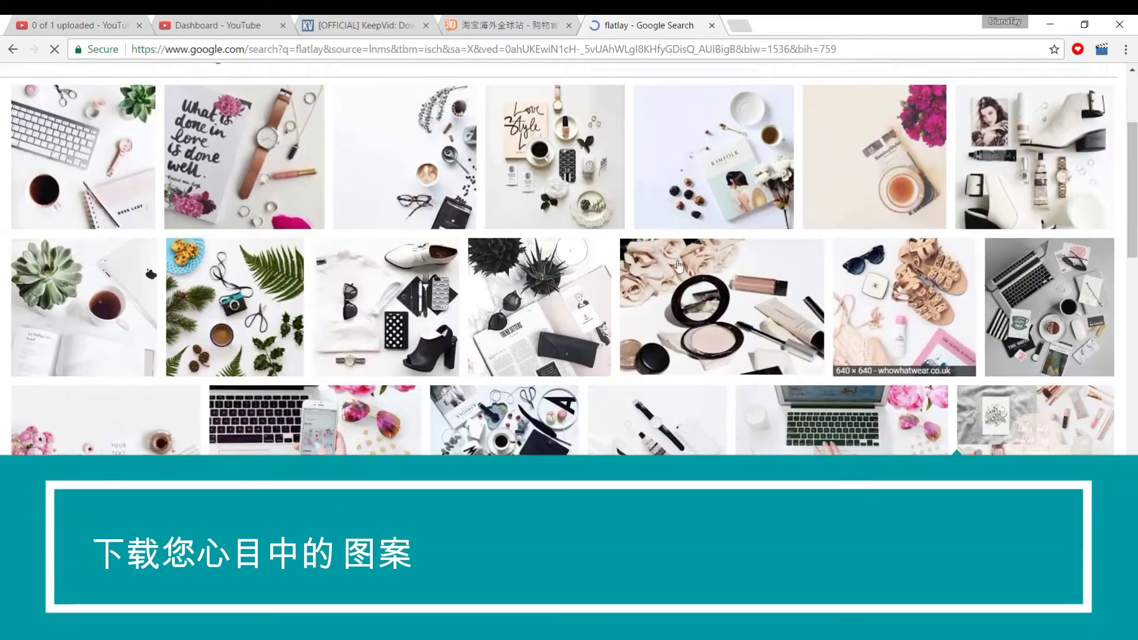
{"action": "scroll", "coordinate": [483, 267], "scroll_direction": "down", "scroll_amount": 5}
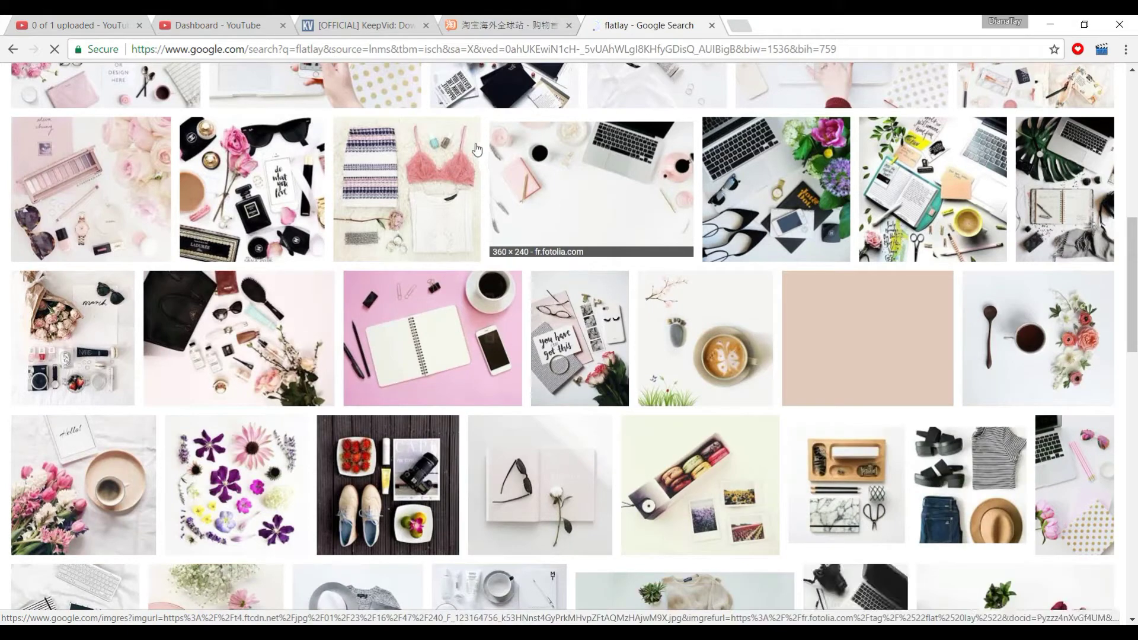
{"action": "right_click", "coordinate": [479, 155]}
{"action": "left_click", "coordinate": [478, 154]}
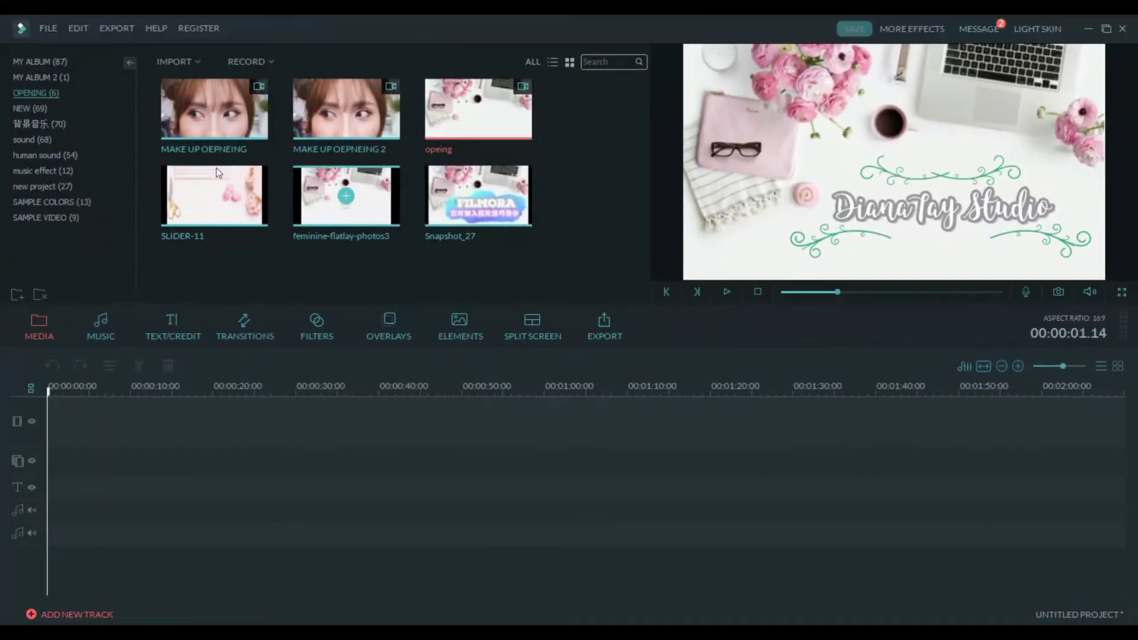
Place feminine-flatlay-photos3 on the video track and play it in the preview.
{"action": "left_click", "coordinate": [318, 172]}
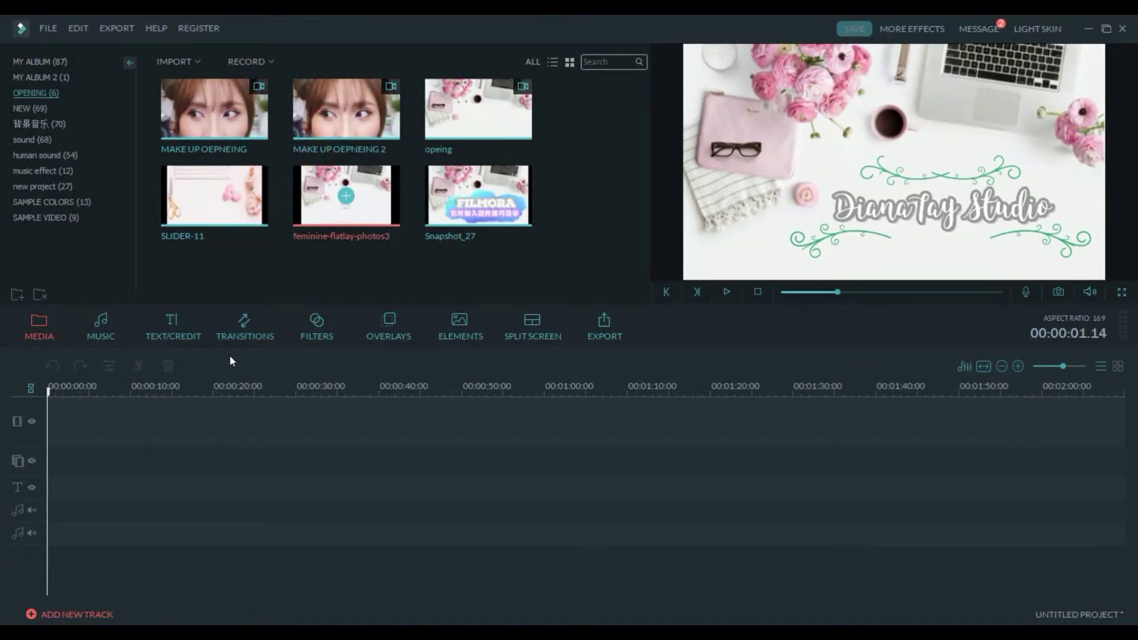
{"action": "left_click_drag", "start_coordinate": [69, 339], "coordinate": [67, 422]}
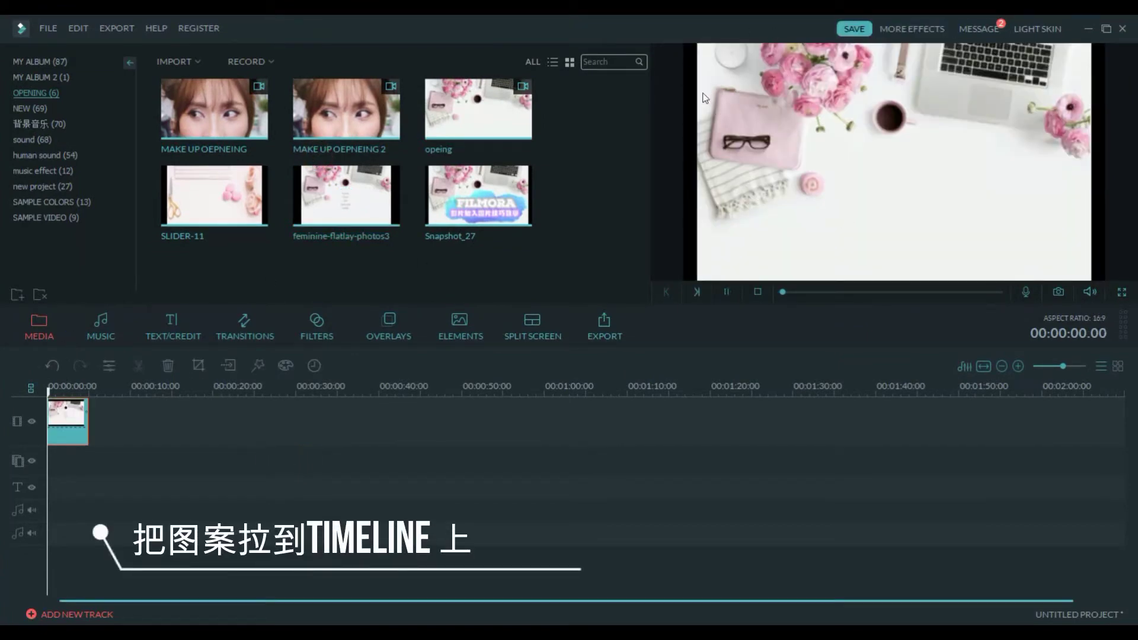
{"action": "key", "text": "space"}
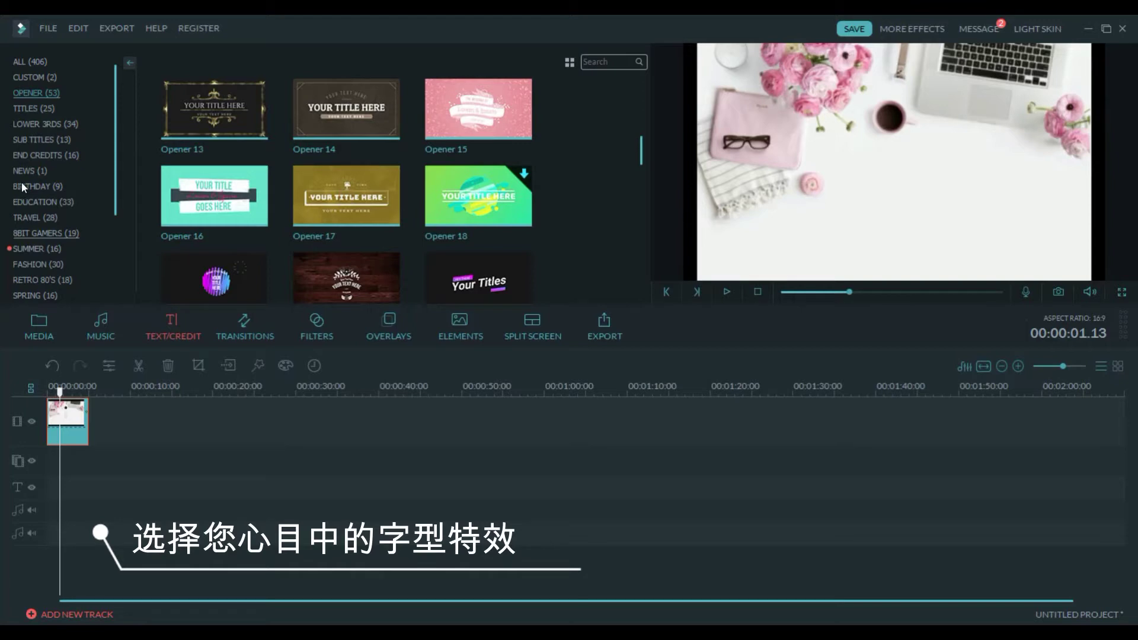
Browse the title categories and show the TRAVEL title templates.
{"action": "left_click", "coordinate": [38, 129]}
{"action": "left_click", "coordinate": [28, 153]}
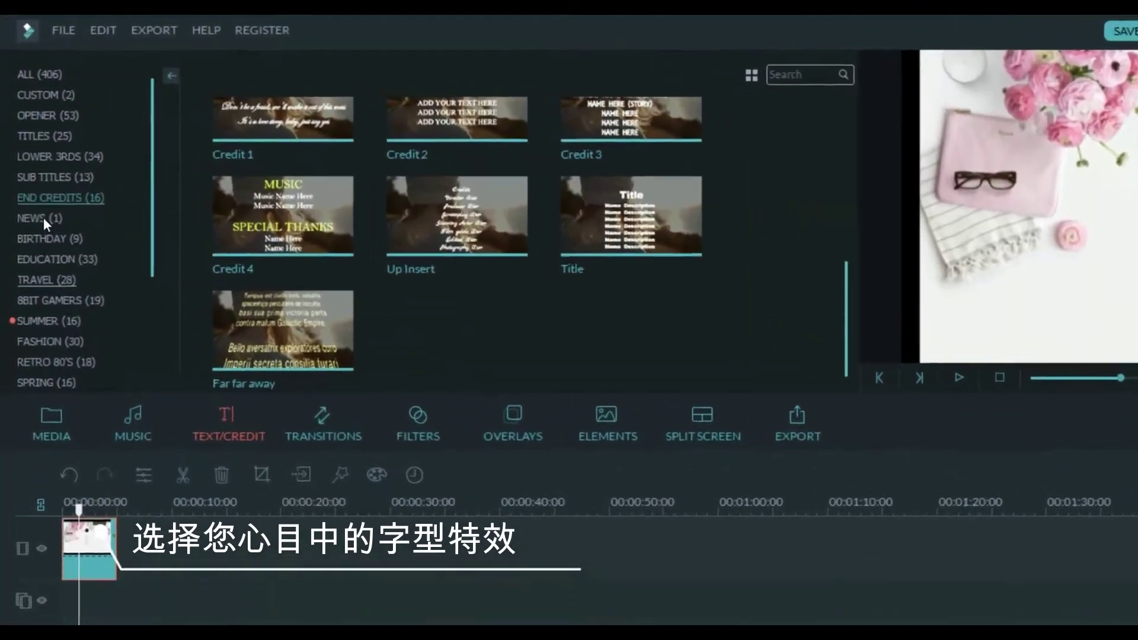
{"action": "left_click", "coordinate": [44, 218]}
{"action": "scroll", "coordinate": [496, 169], "scroll_direction": "down", "scroll_amount": 3}
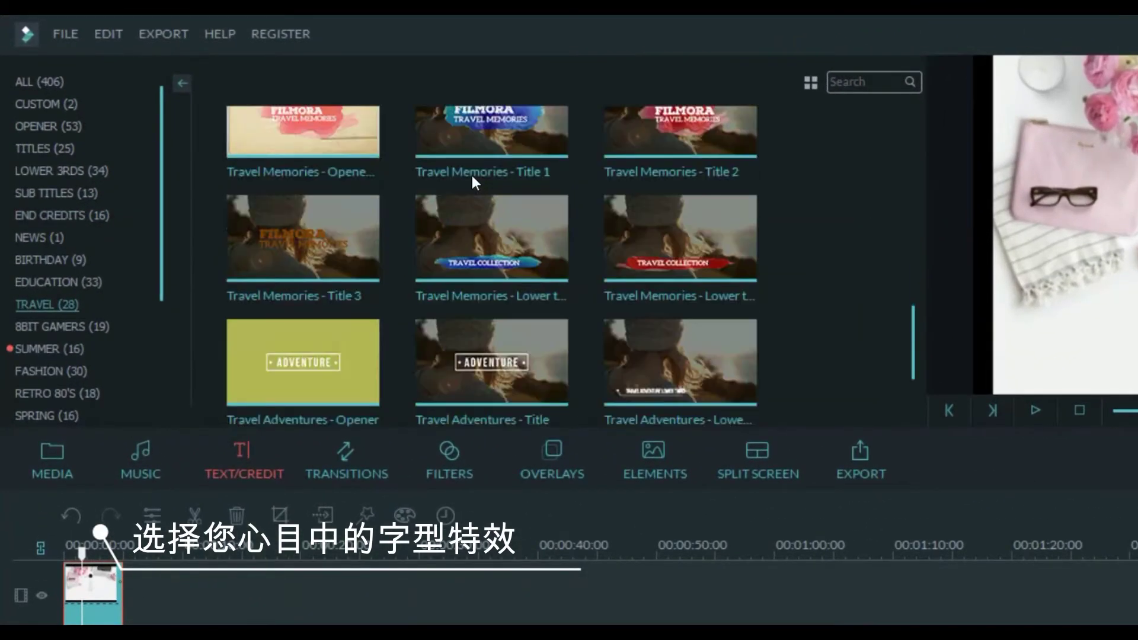
{"action": "scroll", "coordinate": [466, 173], "scroll_direction": "up", "scroll_amount": 5}
{"action": "scroll", "coordinate": [426, 231], "scroll_direction": "down", "scroll_amount": 3}
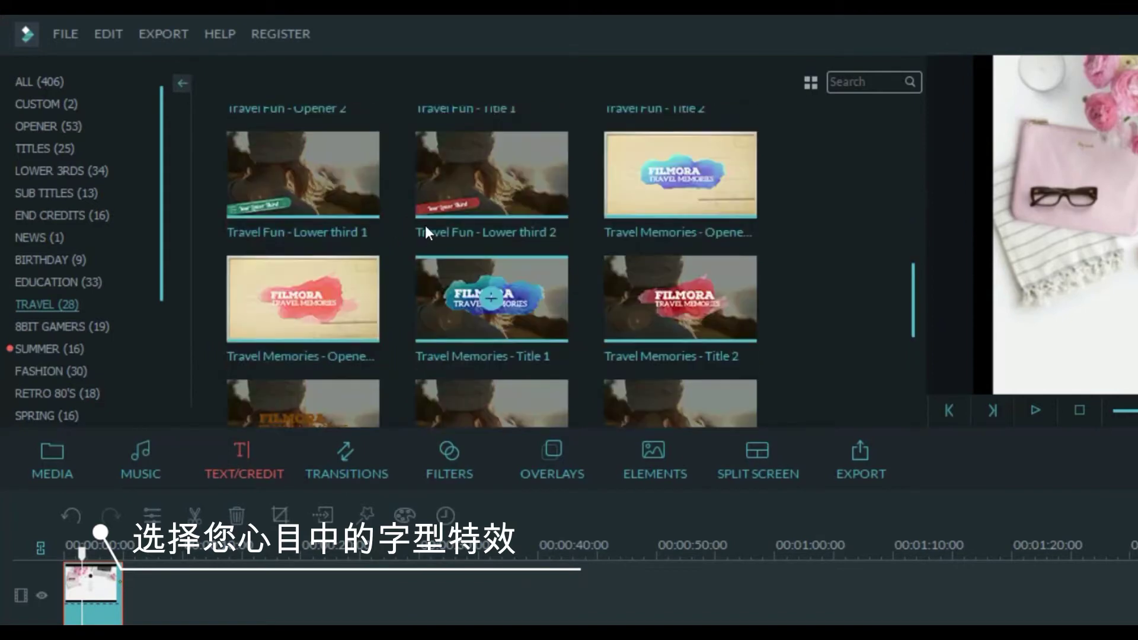
Add Travel Memories - Title 1 to the start of the text track and preview it.
{"action": "left_click", "coordinate": [491, 296]}
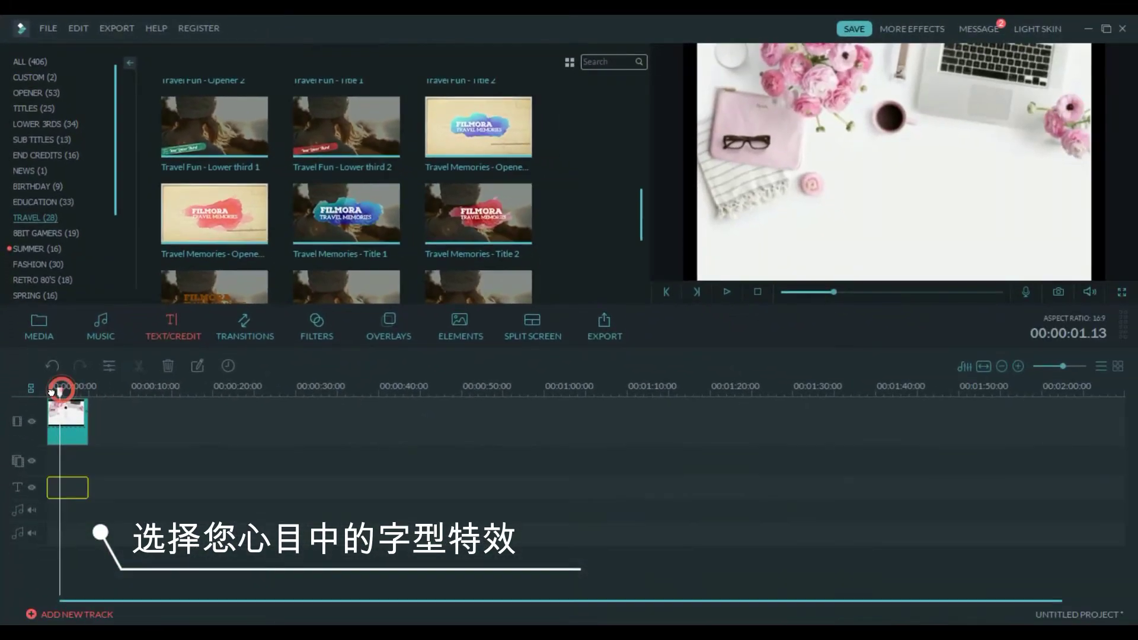
{"action": "left_click_drag", "start_coordinate": [297, 208], "coordinate": [65, 487]}
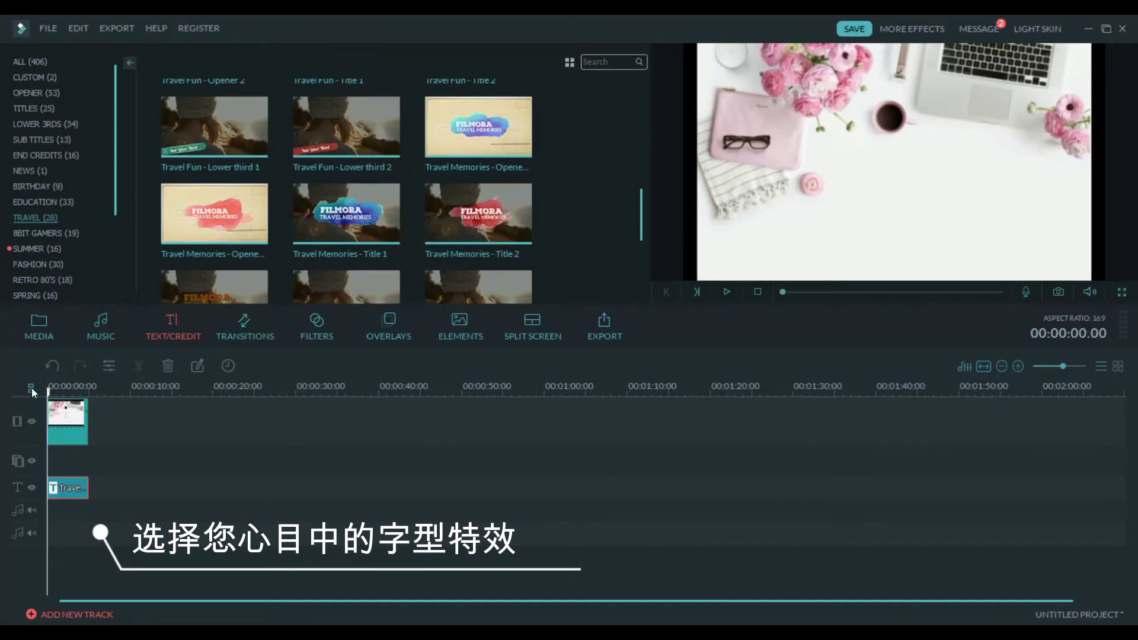
{"action": "left_click", "coordinate": [306, 185]}
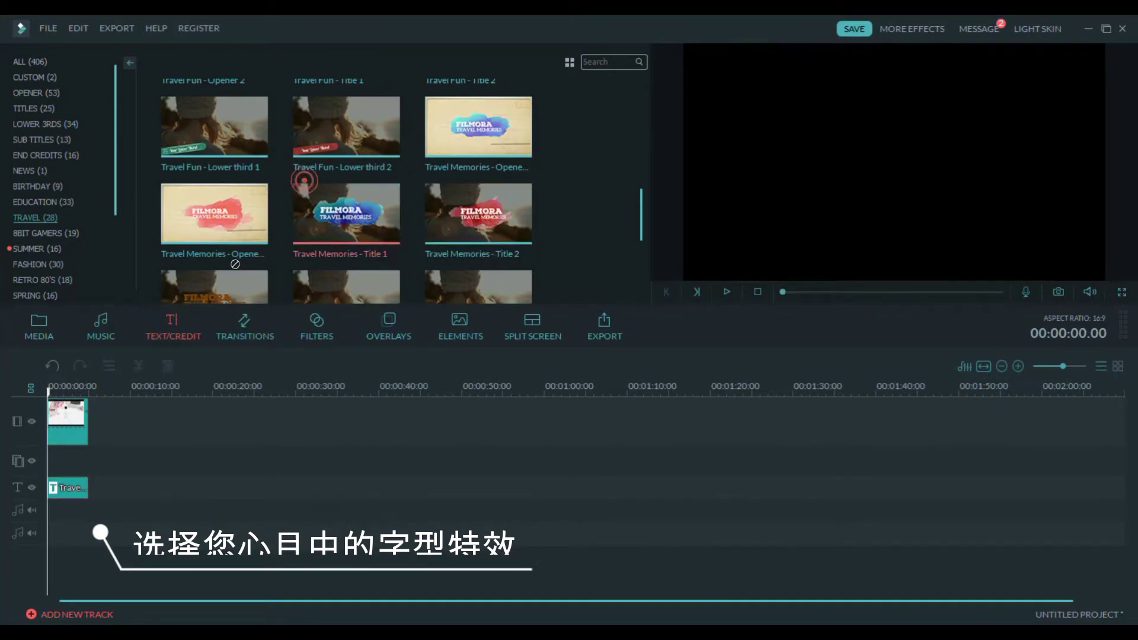
{"action": "left_click", "coordinate": [43, 390]}
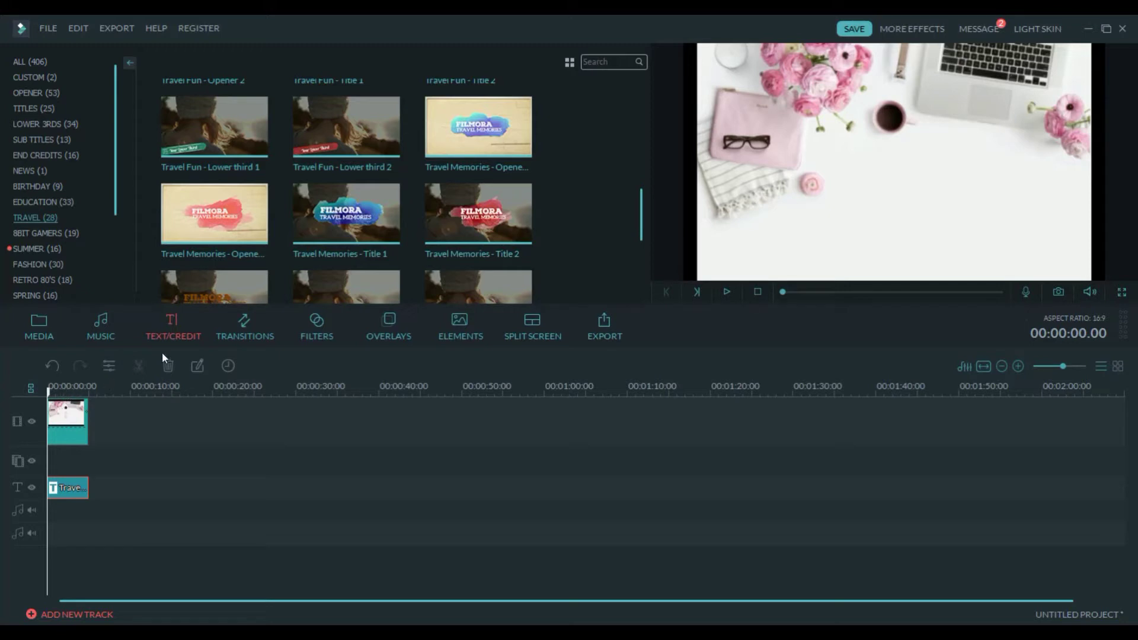
{"action": "key", "text": "space"}
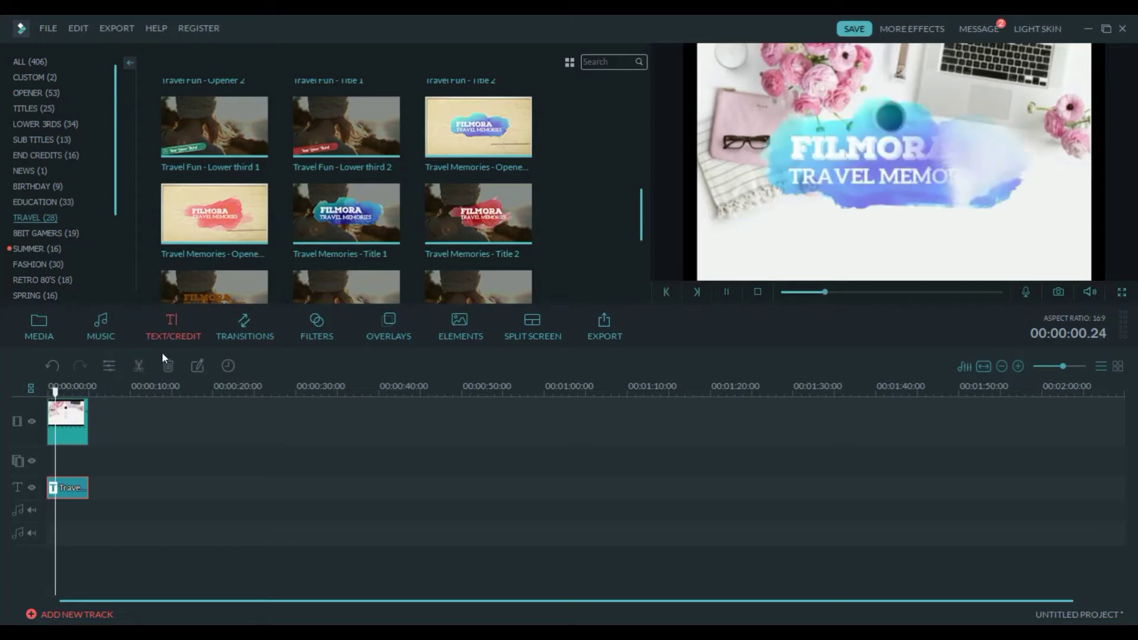
{"action": "key", "text": "space"}
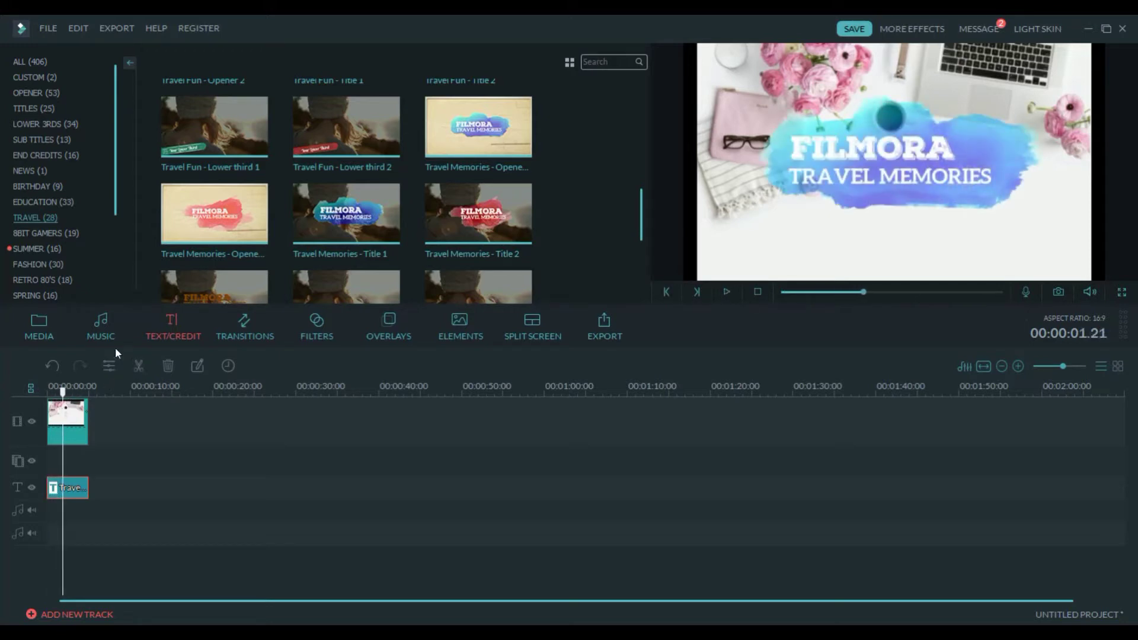
Open the title in Advanced Text Edit and move the blue splash down and right.
{"action": "double_click", "coordinate": [59, 393]}
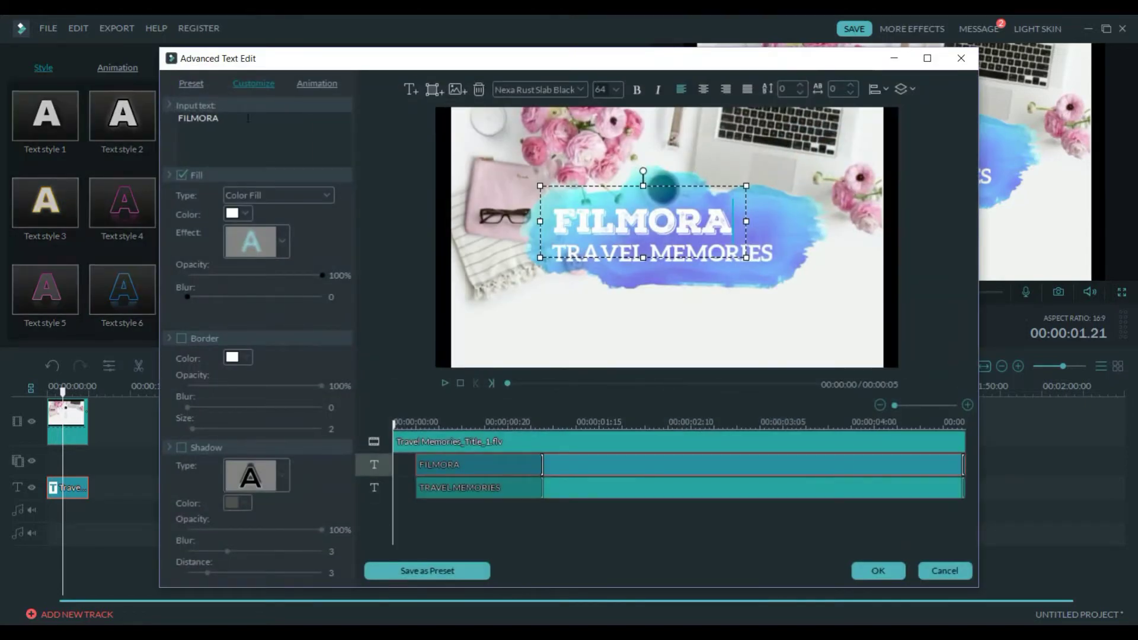
{"action": "left_click", "coordinate": [623, 183]}
{"action": "left_click", "coordinate": [623, 177]}
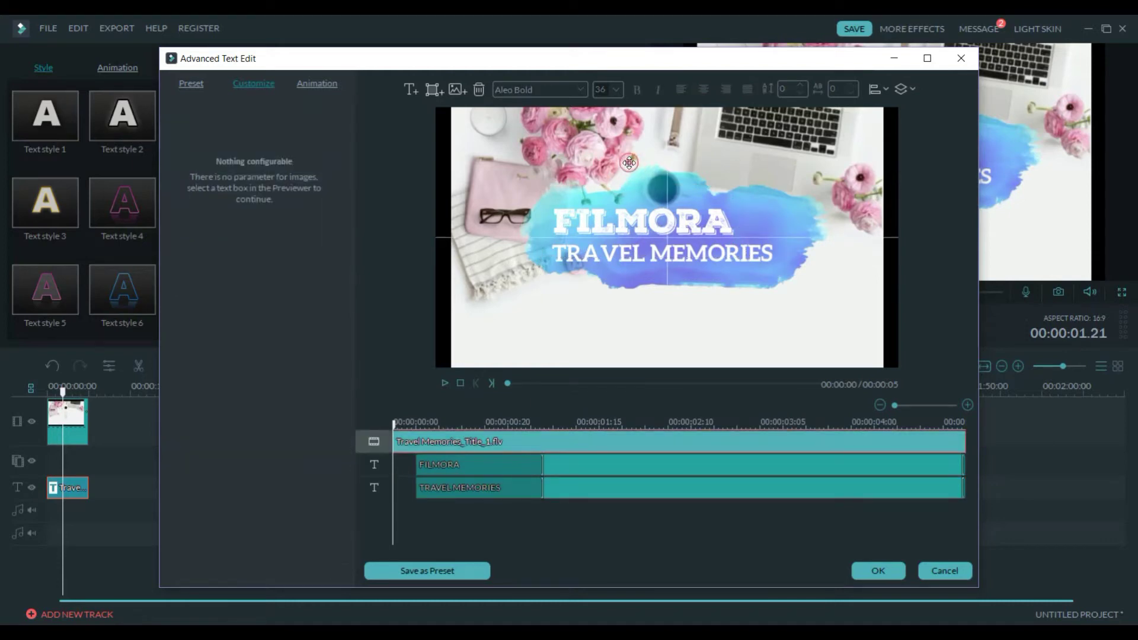
{"action": "left_click_drag", "start_coordinate": [629, 163], "coordinate": [667, 206]}
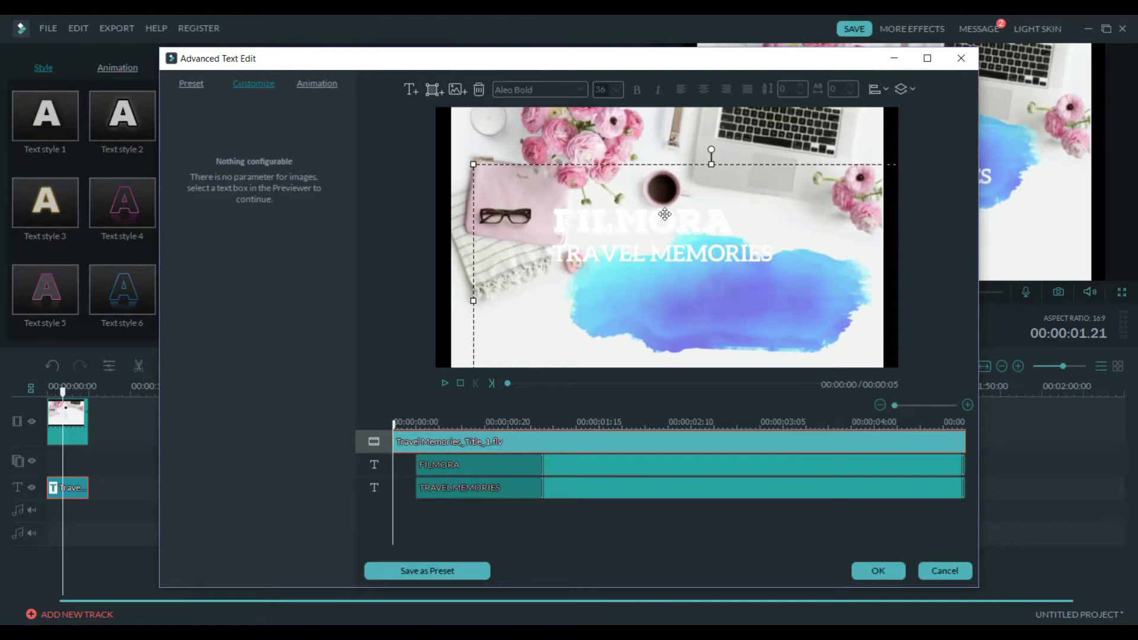
Move the FILMORA and TRAVEL MEMORIES text lines down onto the splash.
{"action": "left_click", "coordinate": [548, 176]}
{"action": "left_click", "coordinate": [548, 175]}
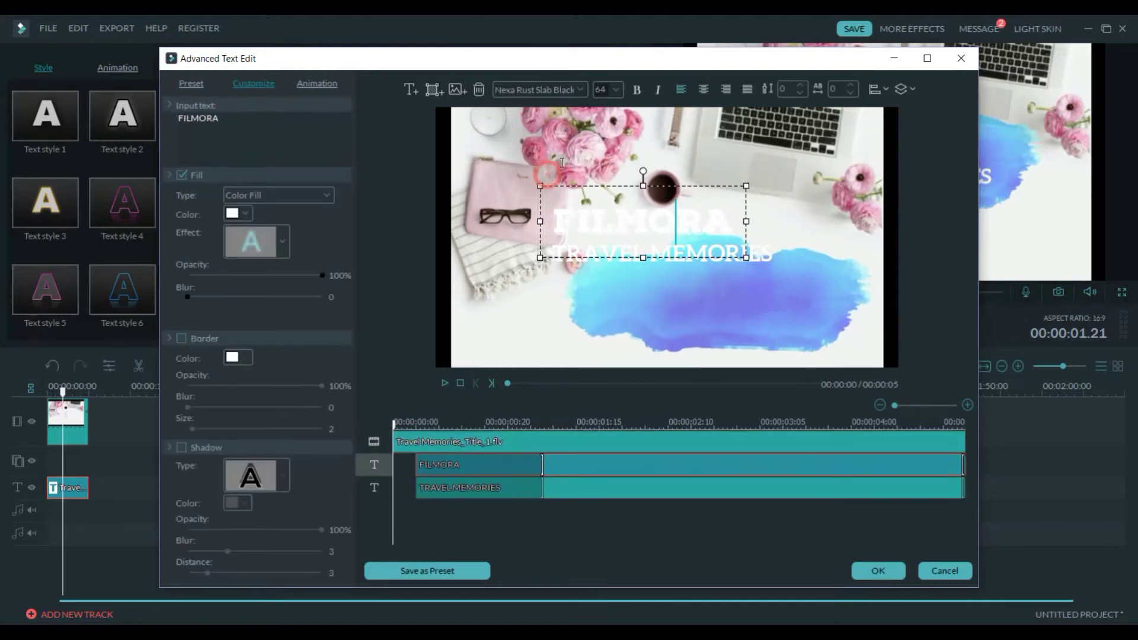
{"action": "left_click_drag", "start_coordinate": [629, 221], "coordinate": [696, 271]}
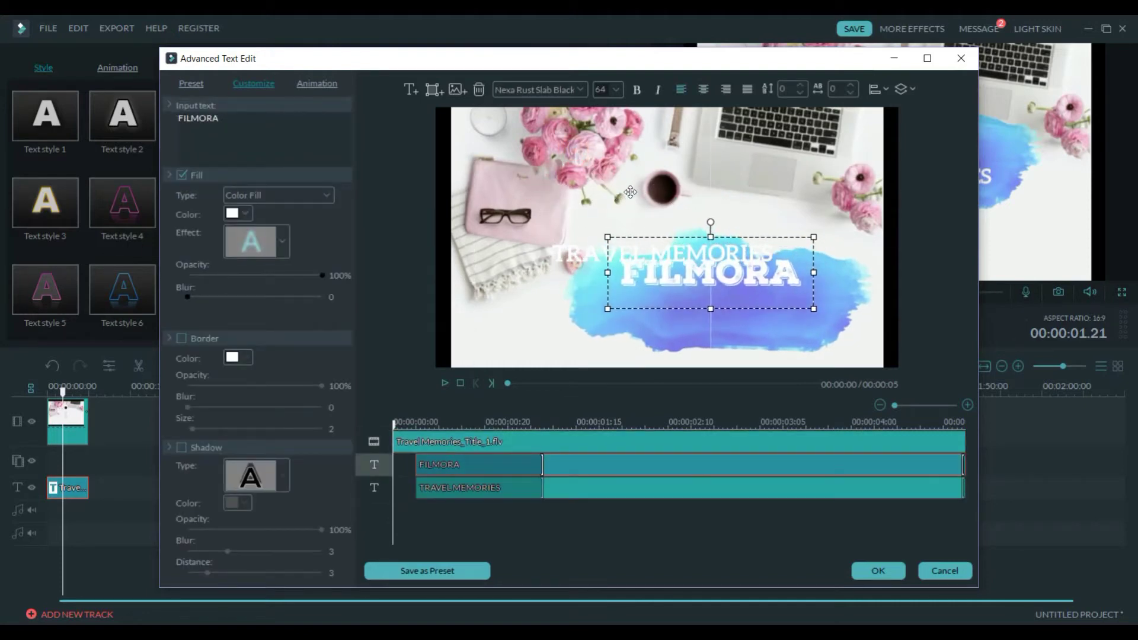
{"action": "left_click", "coordinate": [443, 205]}
{"action": "left_click_drag", "start_coordinate": [593, 245], "coordinate": [642, 303]}
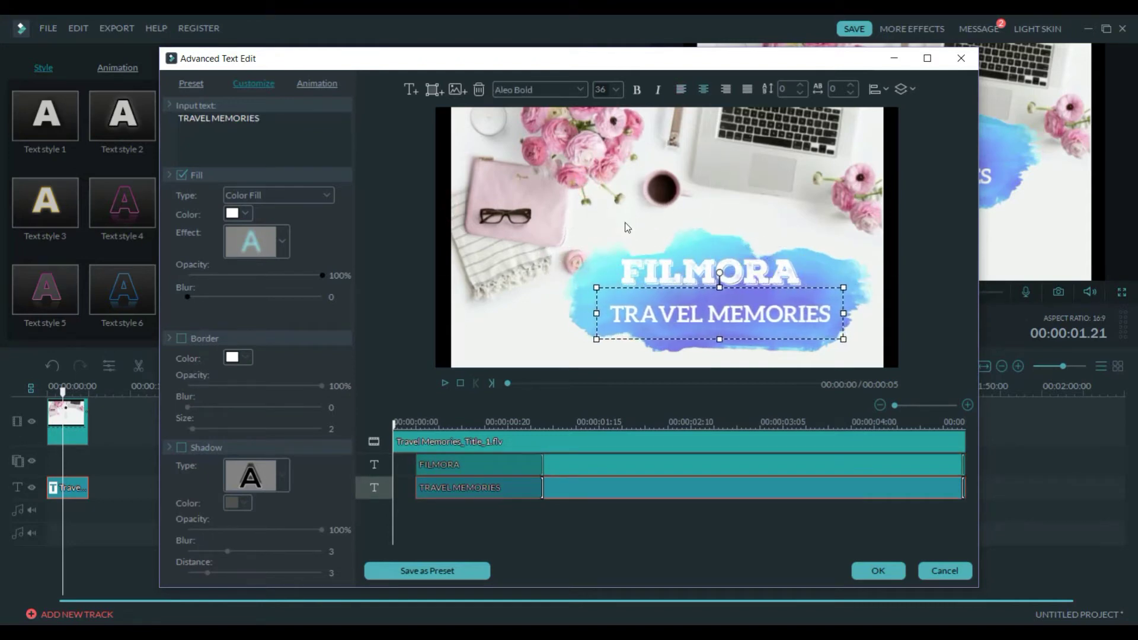
{"action": "left_click", "coordinate": [620, 215]}
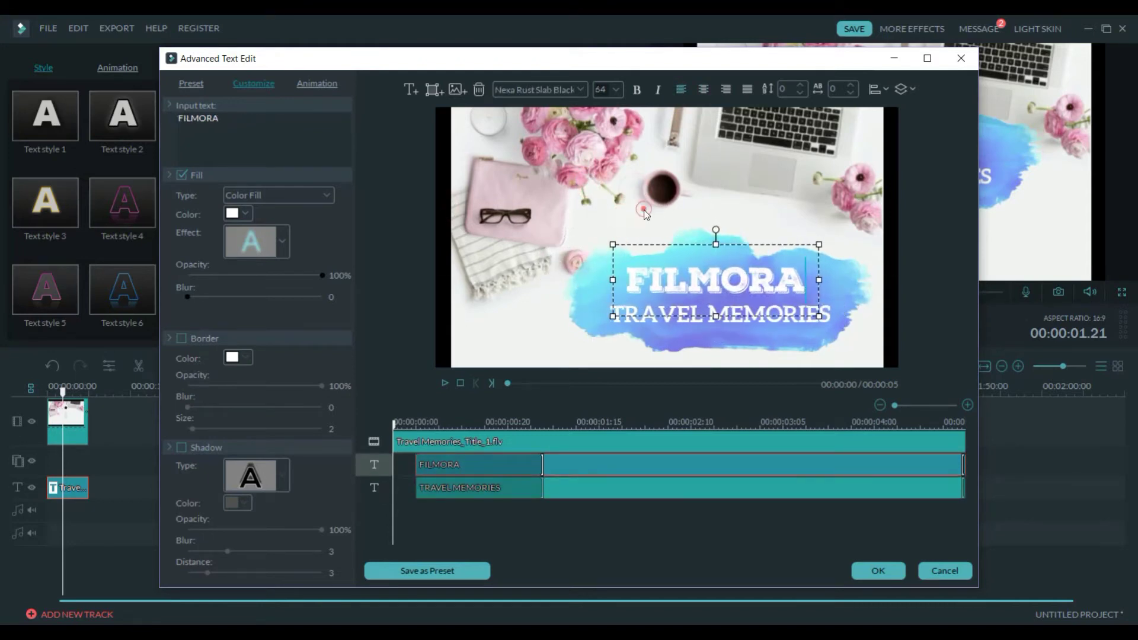
Replace FILMORA with the creator's name and nudge it slightly left.
{"action": "key", "text": "ctrl+a"}
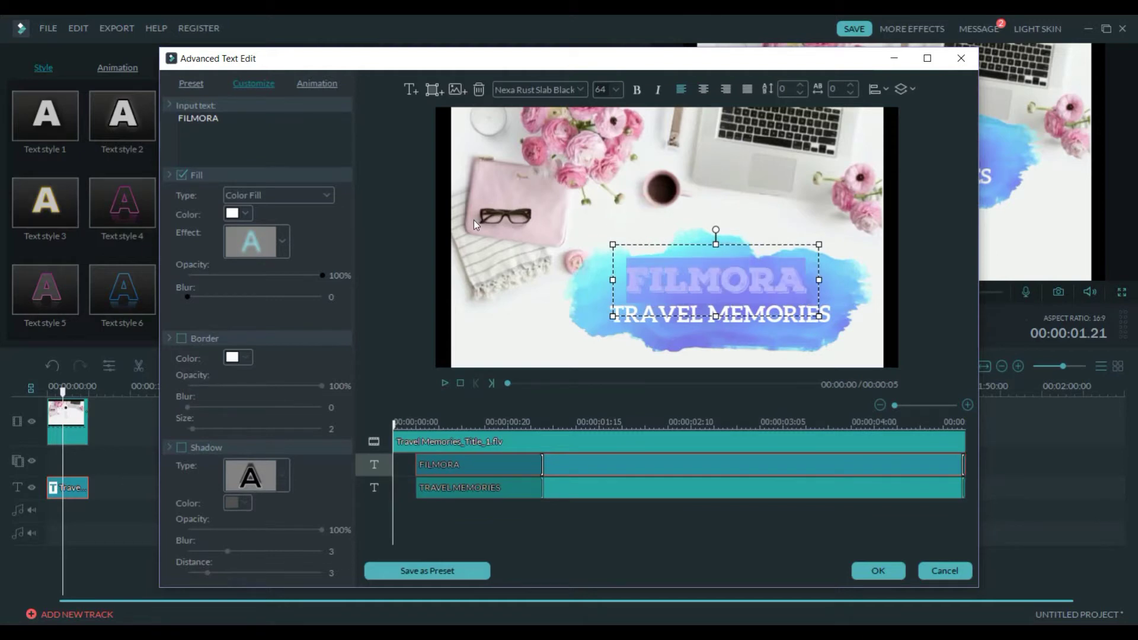
{"action": "type", "text": "STU"}
{"action": "key", "text": "BackSpace"}
{"action": "key", "text": "BackSpace"}
{"action": "key", "text": "BackSpace"}
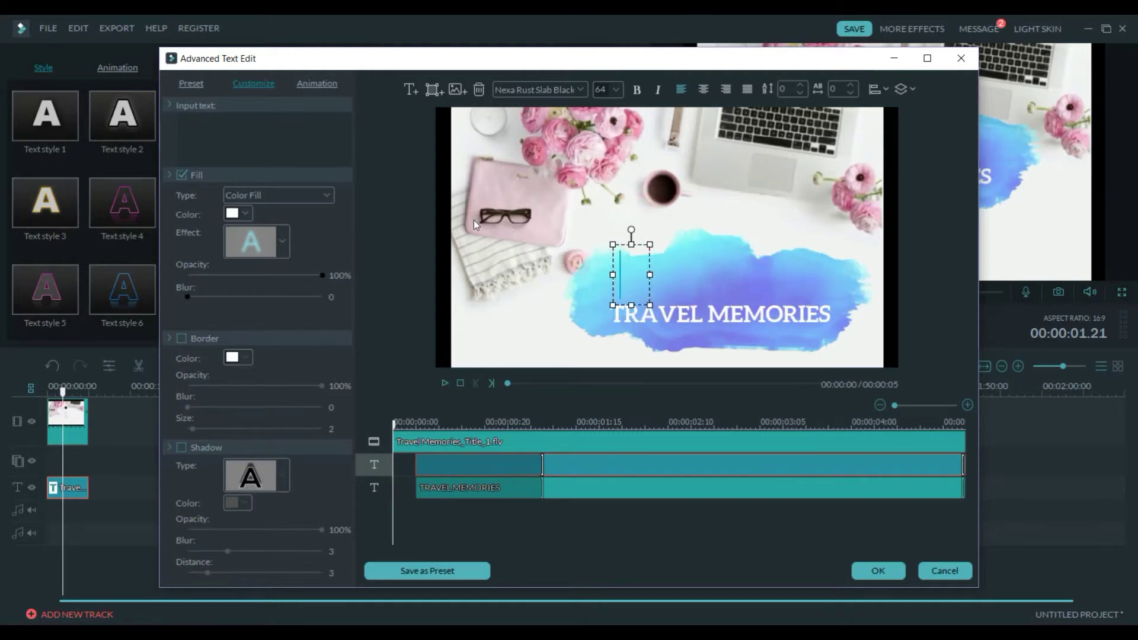
{"action": "type", "text": "dian"}
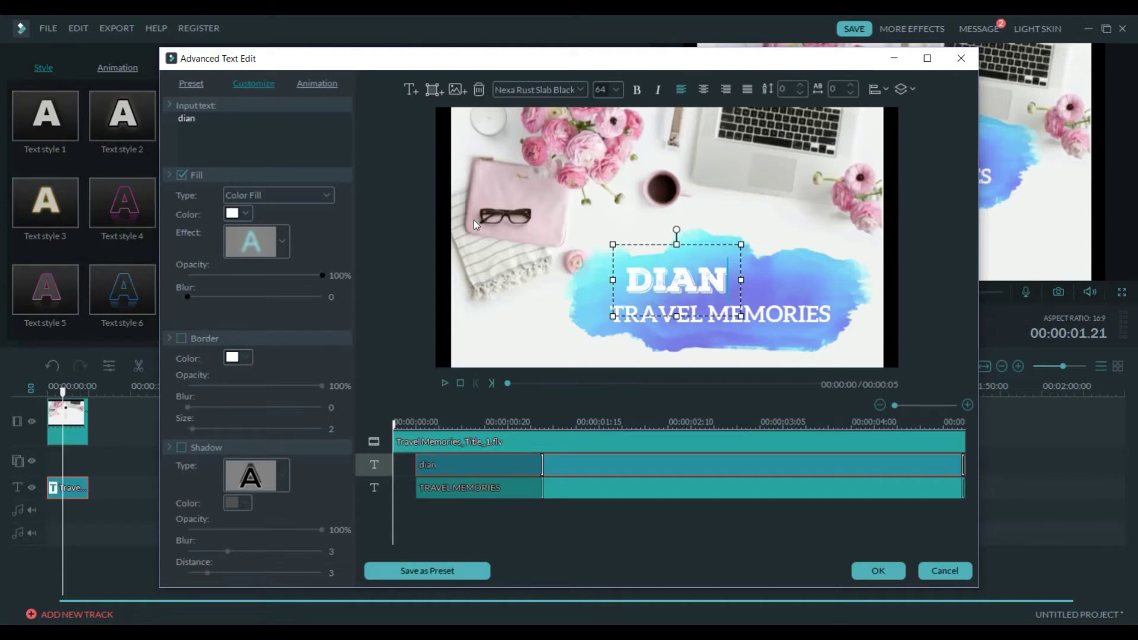
{"action": "type", "text": "a tay"}
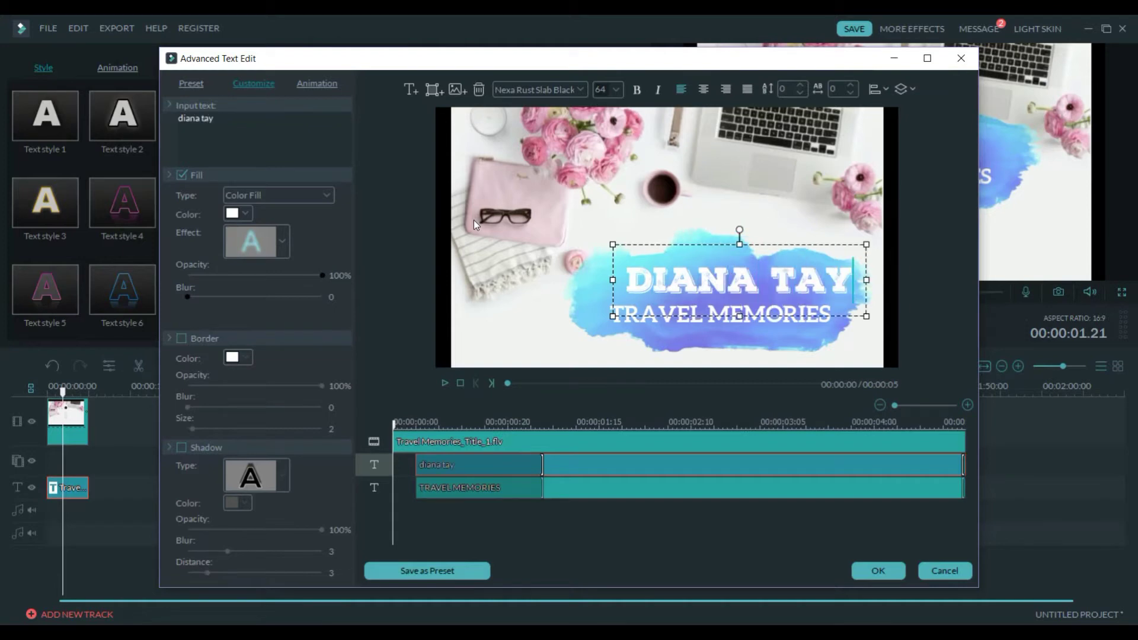
{"action": "left_click_drag", "start_coordinate": [613, 197], "coordinate": [601, 196]}
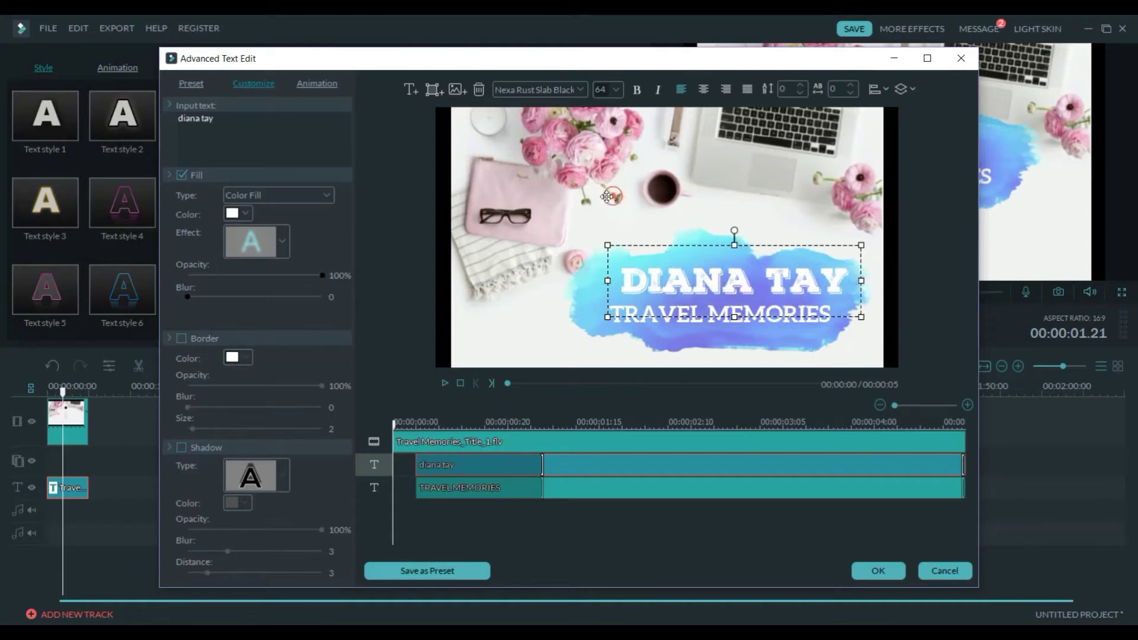
Change TRAVEL MEMORIES to 'SUBCRIBE MY CHANNEL' and shrink it to fit the splash.
{"action": "left_click", "coordinate": [655, 267]}
{"action": "key", "text": "ctrl+a"}
{"action": "type", "text": "SUBCRIBE MY CHANNEL"}
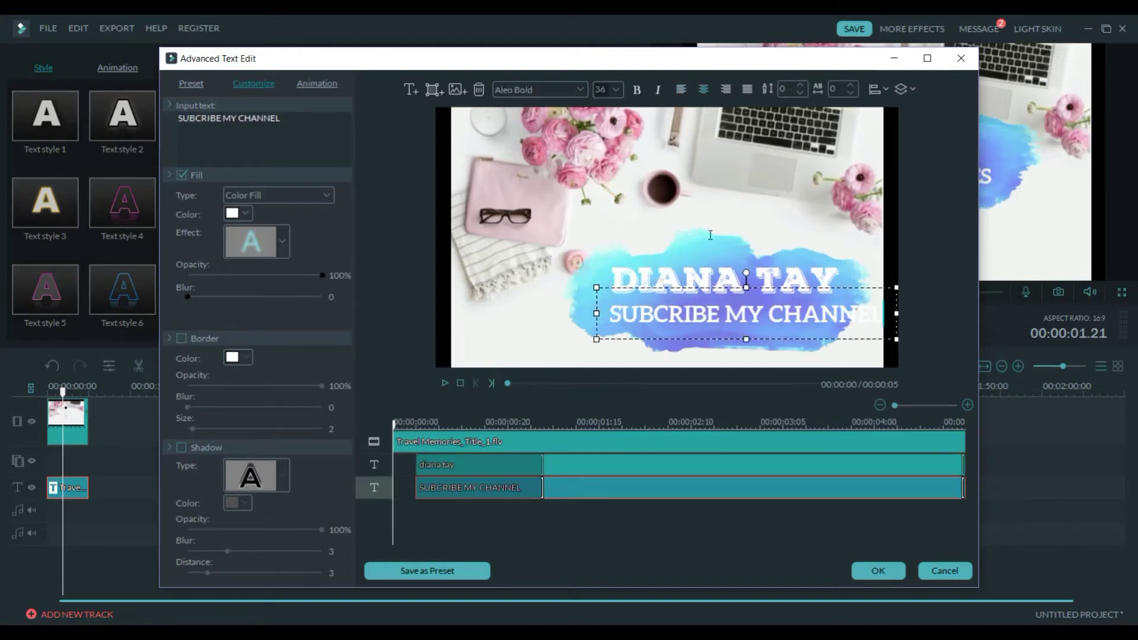
{"action": "left_click_drag", "start_coordinate": [718, 233], "coordinate": [666, 232]}
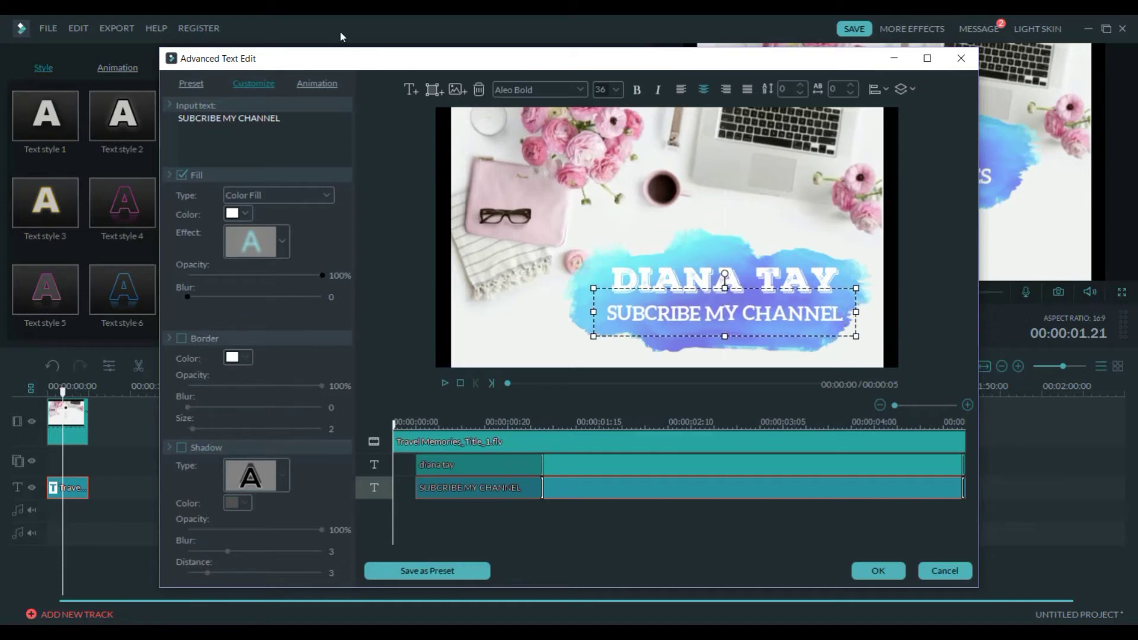
Set the SUBCRIBE MY CHANNEL line's font to alpha_echo.
{"action": "key", "text": "alt+Down"}
{"action": "key", "text": "Down"}
{"action": "key", "text": "Down"}
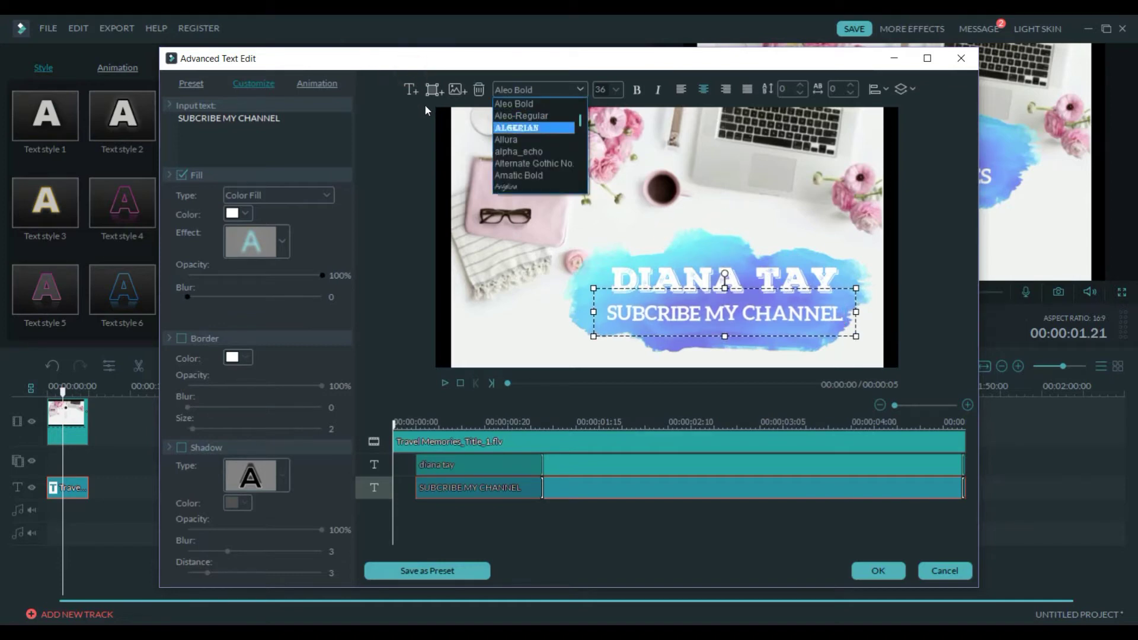
{"action": "key", "text": "Down"}
{"action": "key", "text": "Down"}
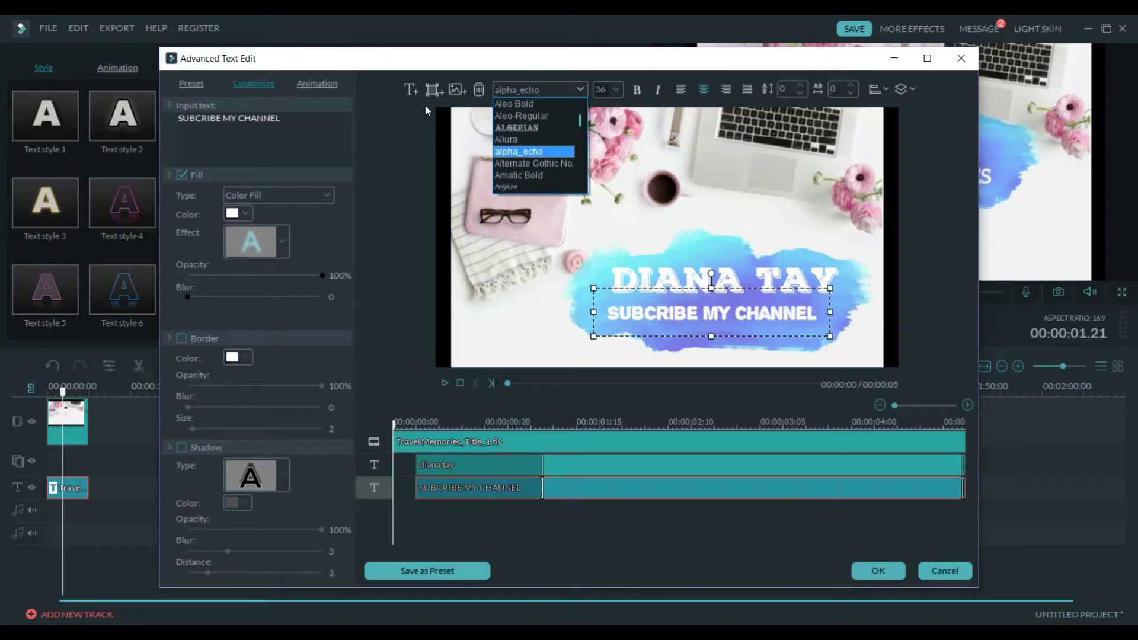
{"action": "key", "text": "Down"}
{"action": "key", "text": "Up"}
{"action": "key", "text": "Return"}
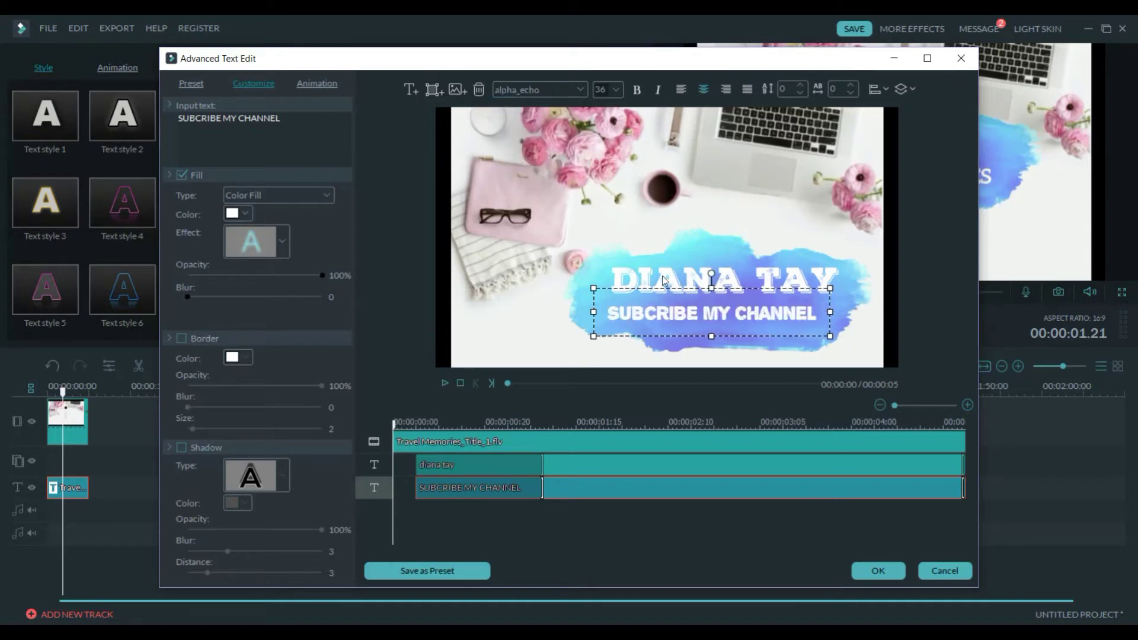
Enlarge and centre the subtitle line, preview the animation, and apply the text edits.
{"action": "left_click_drag", "start_coordinate": [663, 273], "coordinate": [681, 284]}
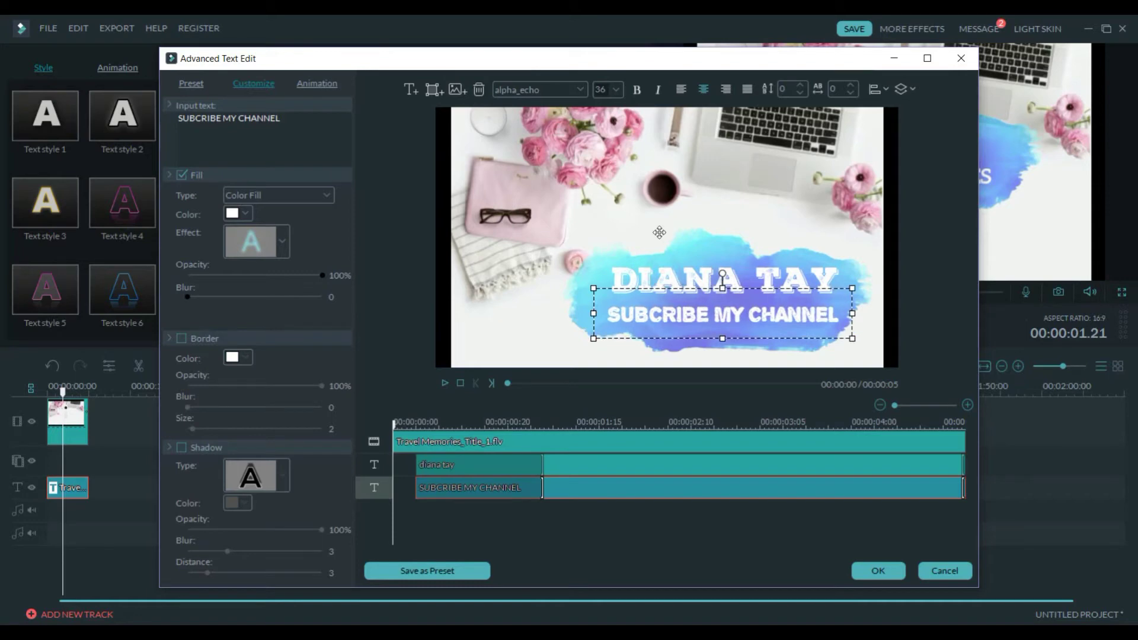
{"action": "left_click_drag", "start_coordinate": [659, 232], "coordinate": [662, 232]}
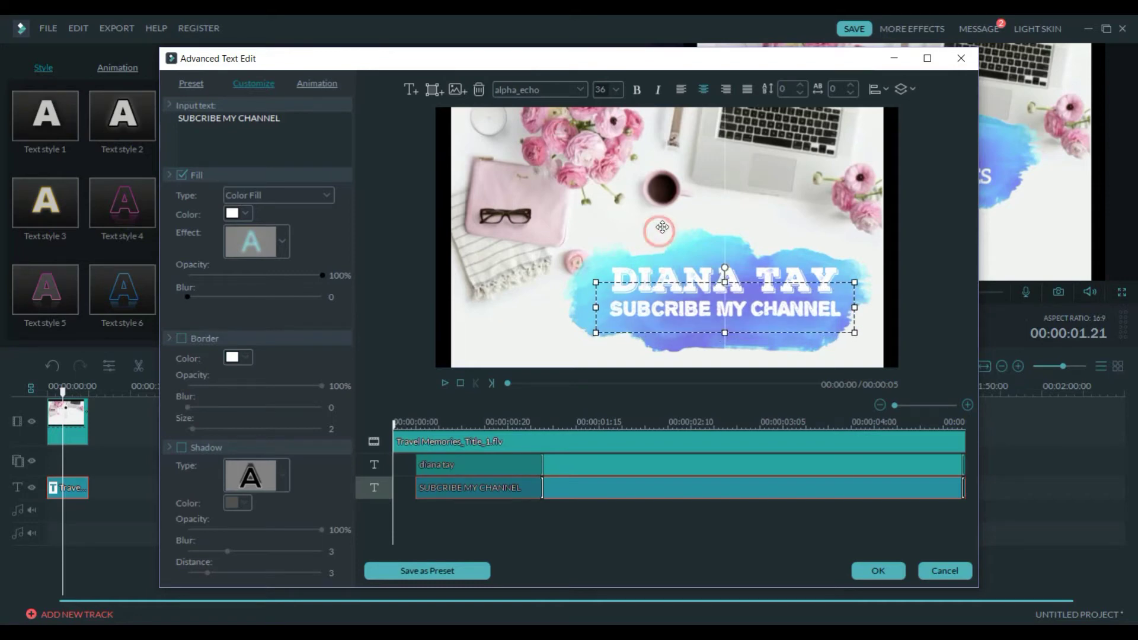
{"action": "left_click", "coordinate": [431, 422]}
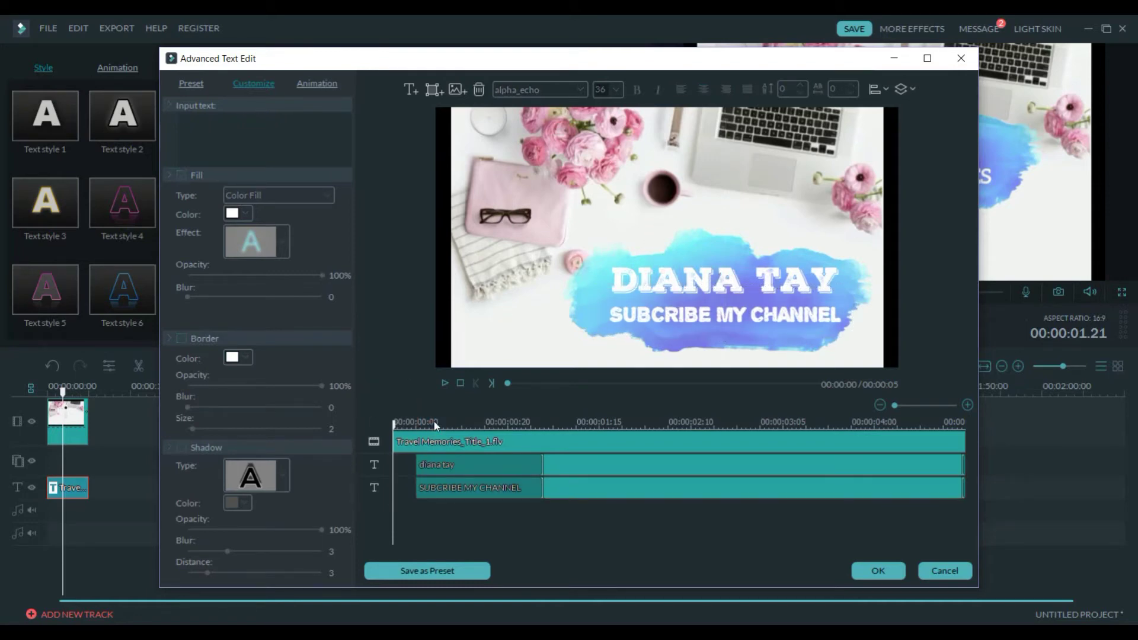
{"action": "key", "text": "space"}
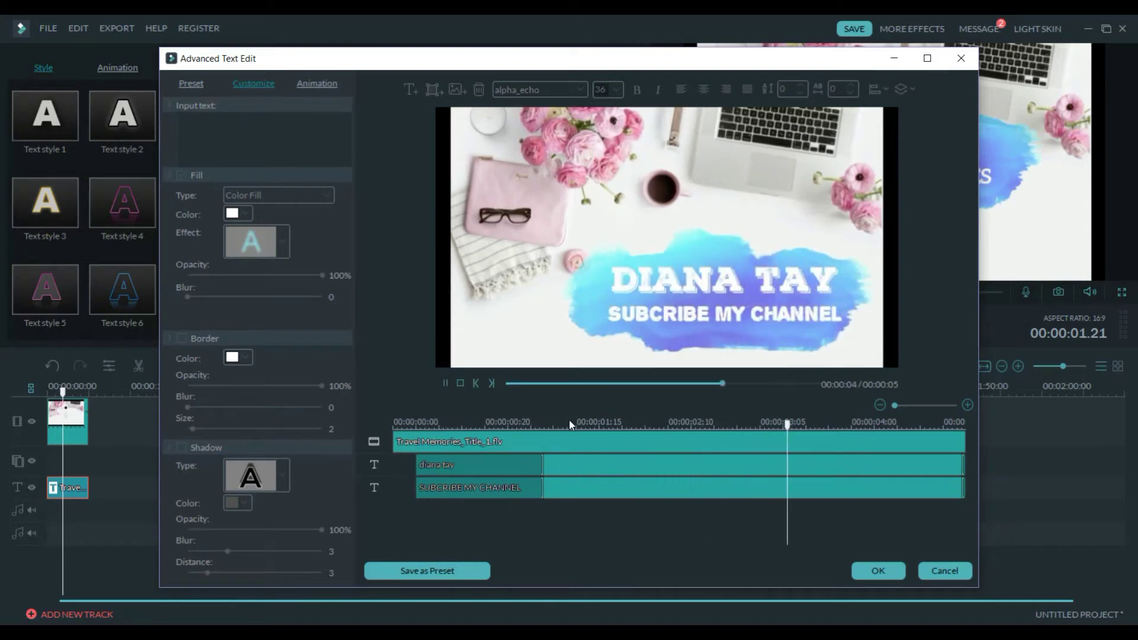
{"action": "left_click", "coordinate": [689, 455]}
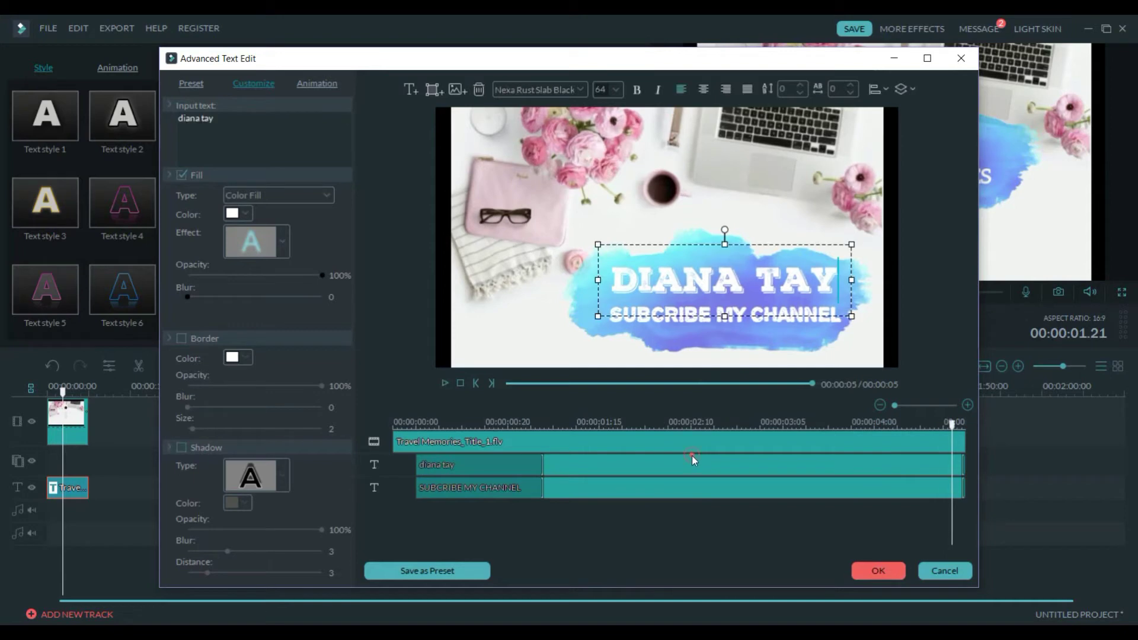
{"action": "key", "text": "Return"}
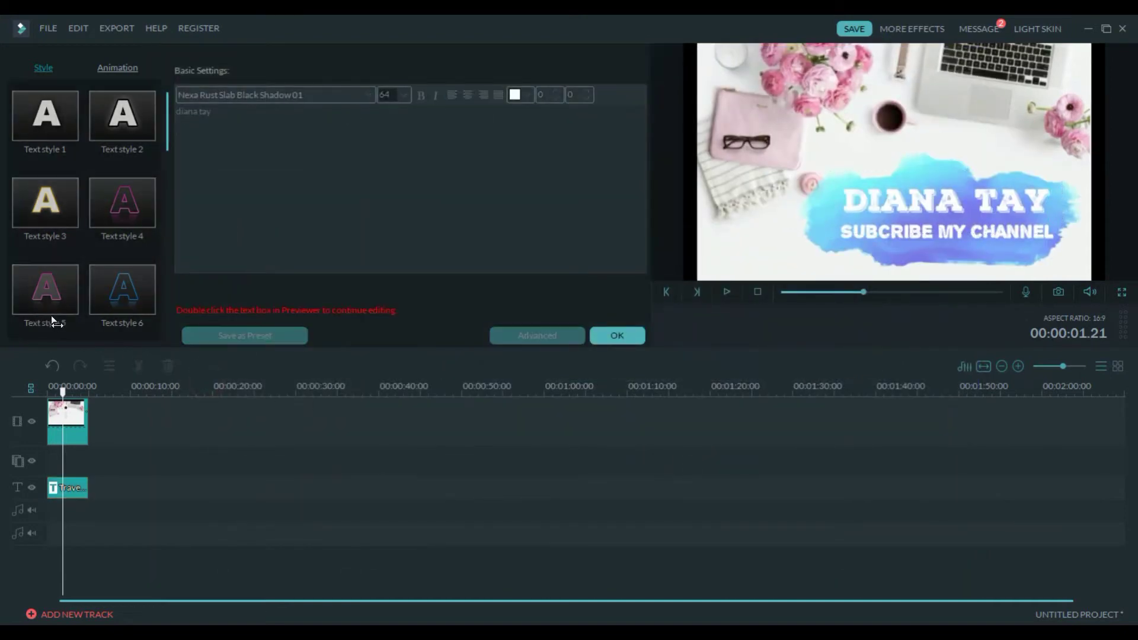
Lengthen the flat-lay photo clip to about 00:00:13.14.
{"action": "left_click", "coordinate": [48, 315]}
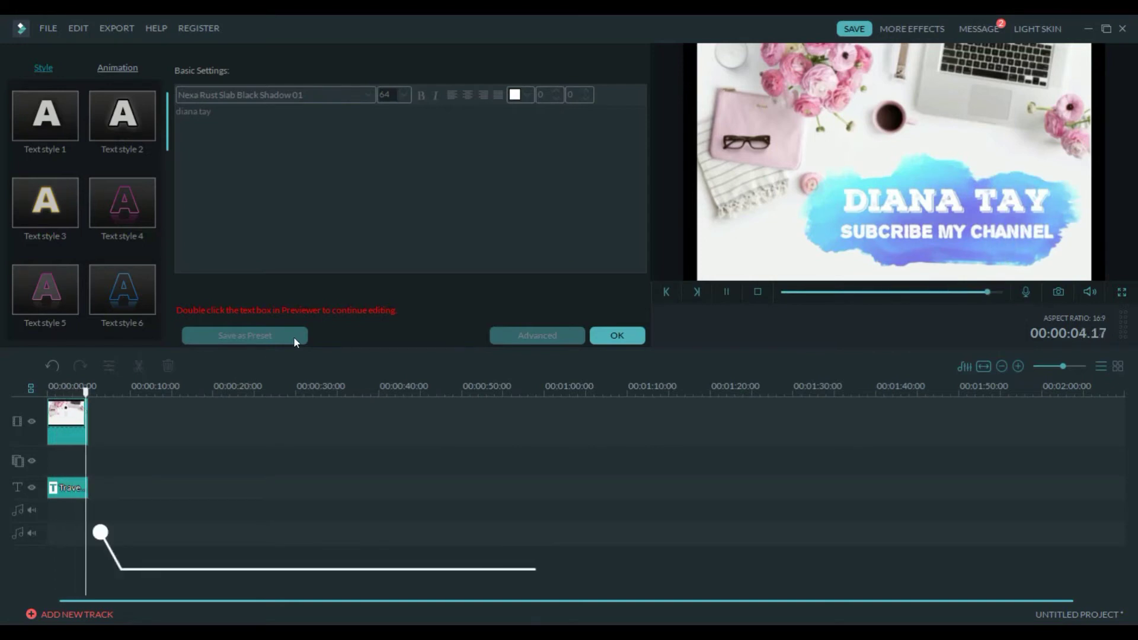
{"action": "key", "text": "space"}
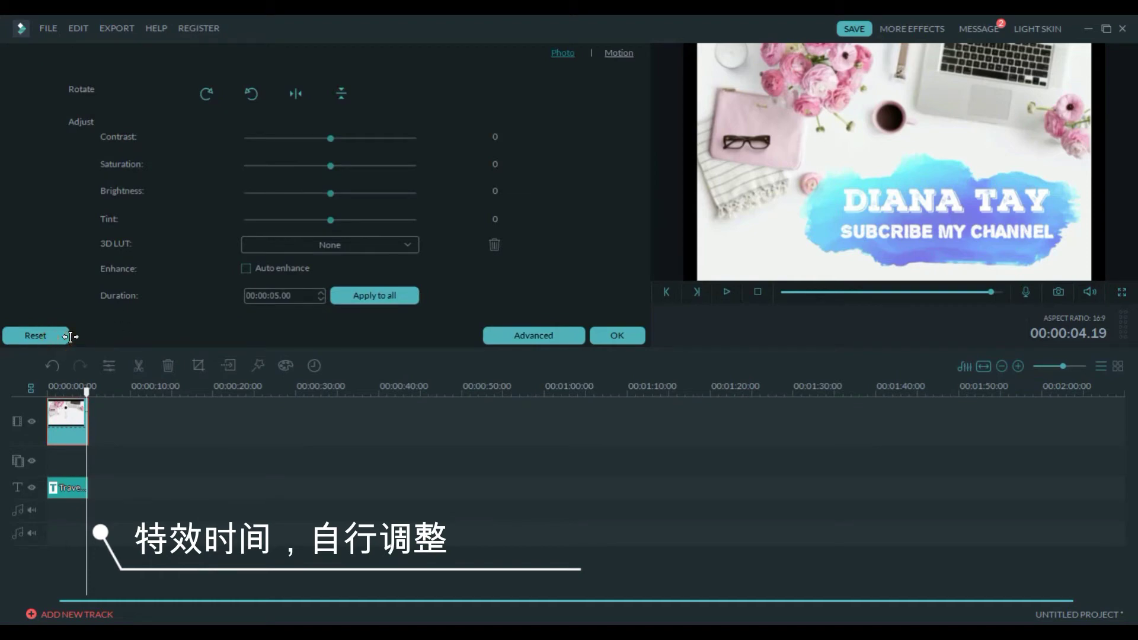
{"action": "left_click_drag", "start_coordinate": [70, 336], "coordinate": [127, 338]}
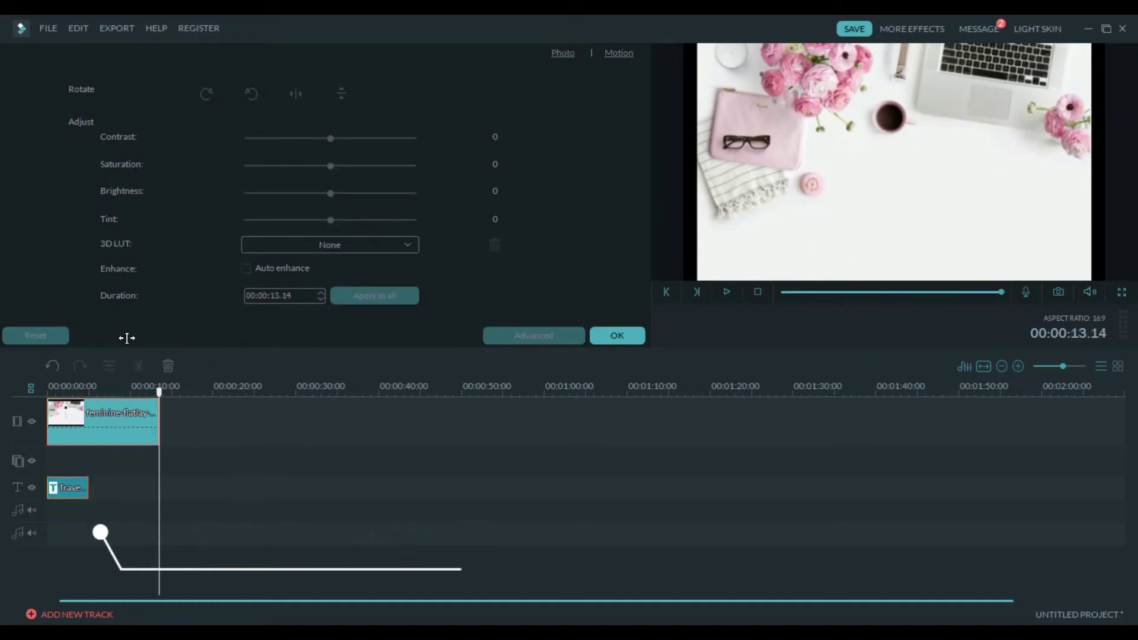
Extend the title clip to match the photo clip and play back both.
{"action": "left_click", "coordinate": [61, 394]}
{"action": "left_click", "coordinate": [73, 390]}
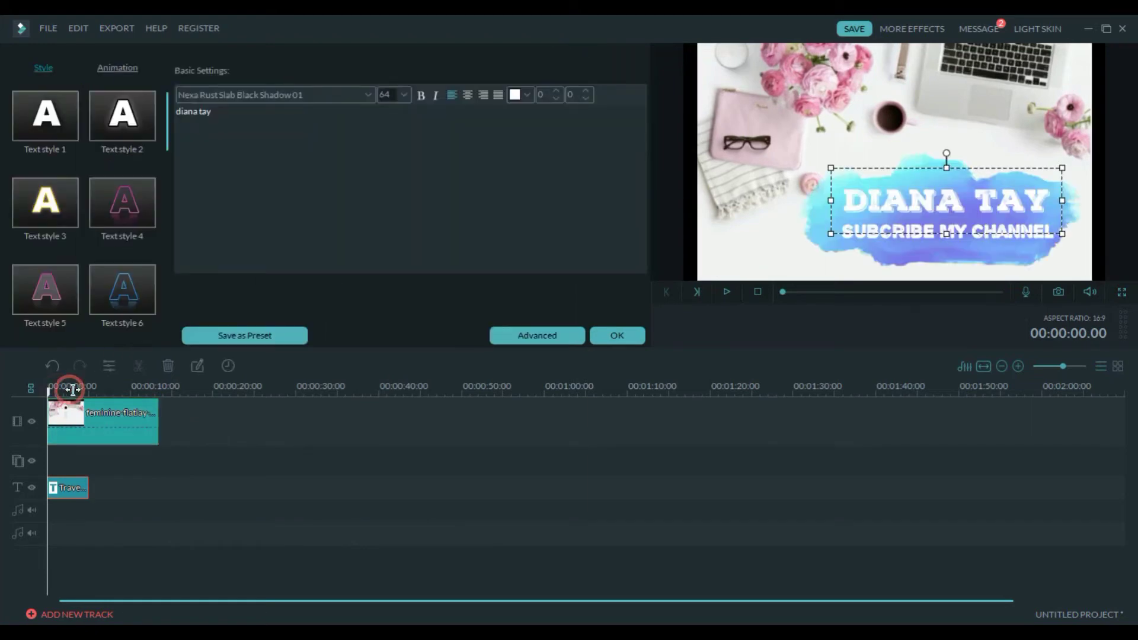
{"action": "left_click_drag", "start_coordinate": [72, 390], "coordinate": [135, 389]}
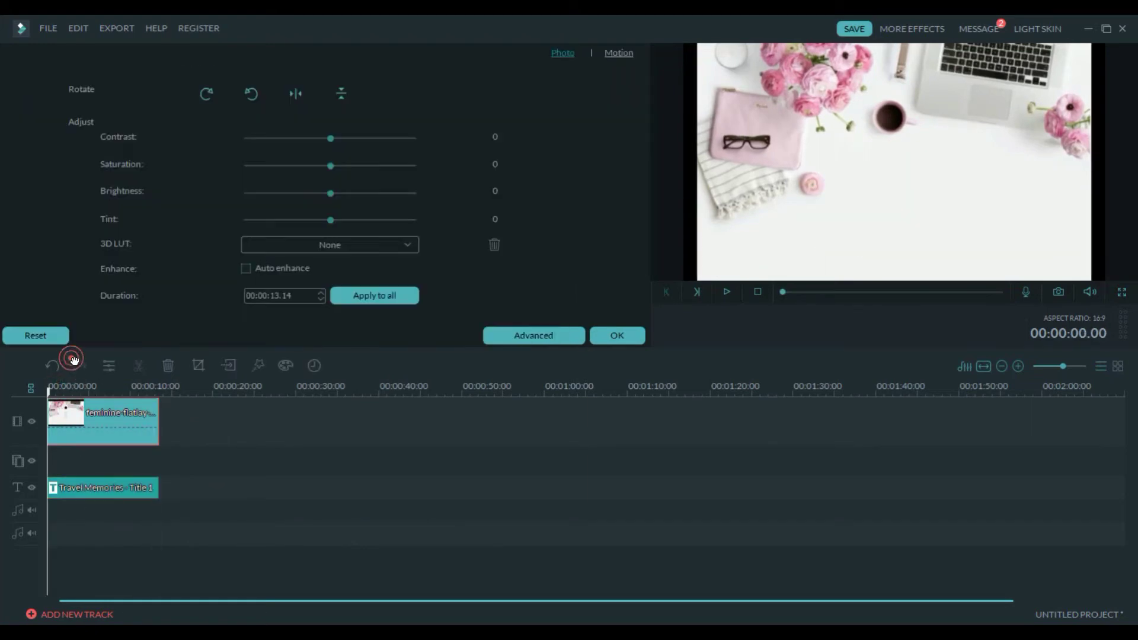
{"action": "key", "text": "space"}
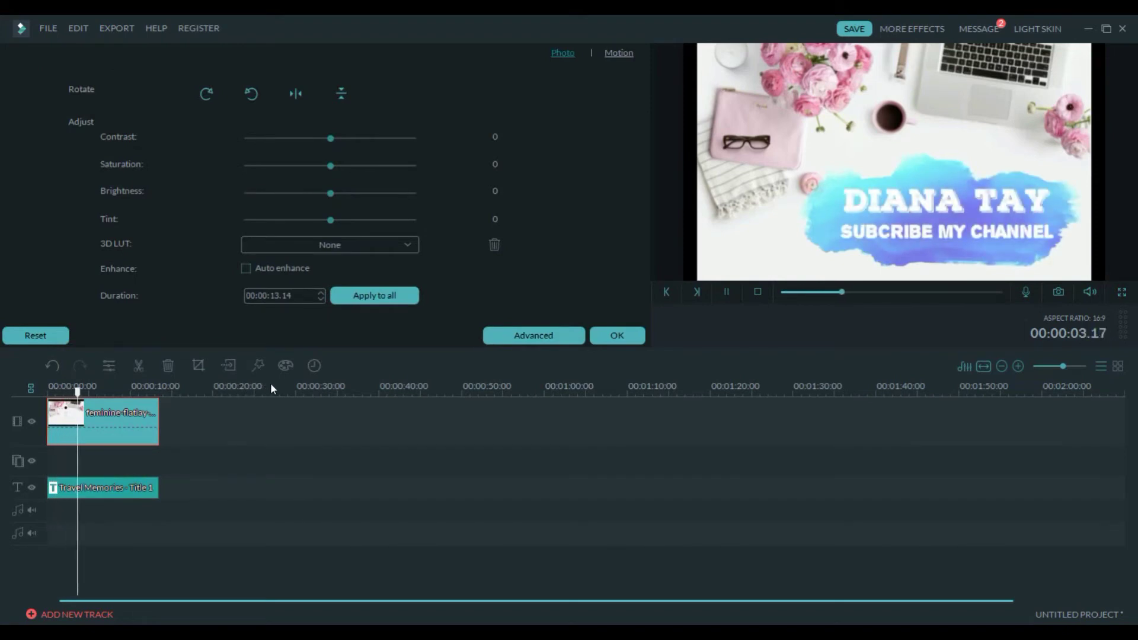
{"action": "key", "text": "space"}
Add Ziv Moran - Wooden Smile to the audio track and split it at 00:00:13.10.
{"action": "key", "text": "Return"}
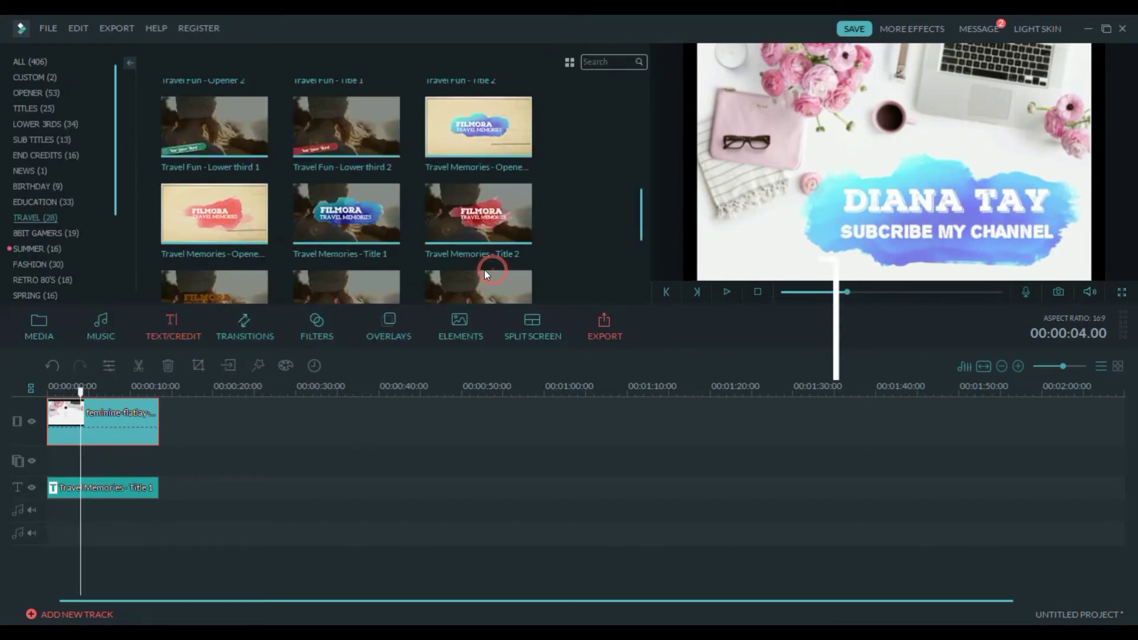
{"action": "left_click", "coordinate": [92, 261]}
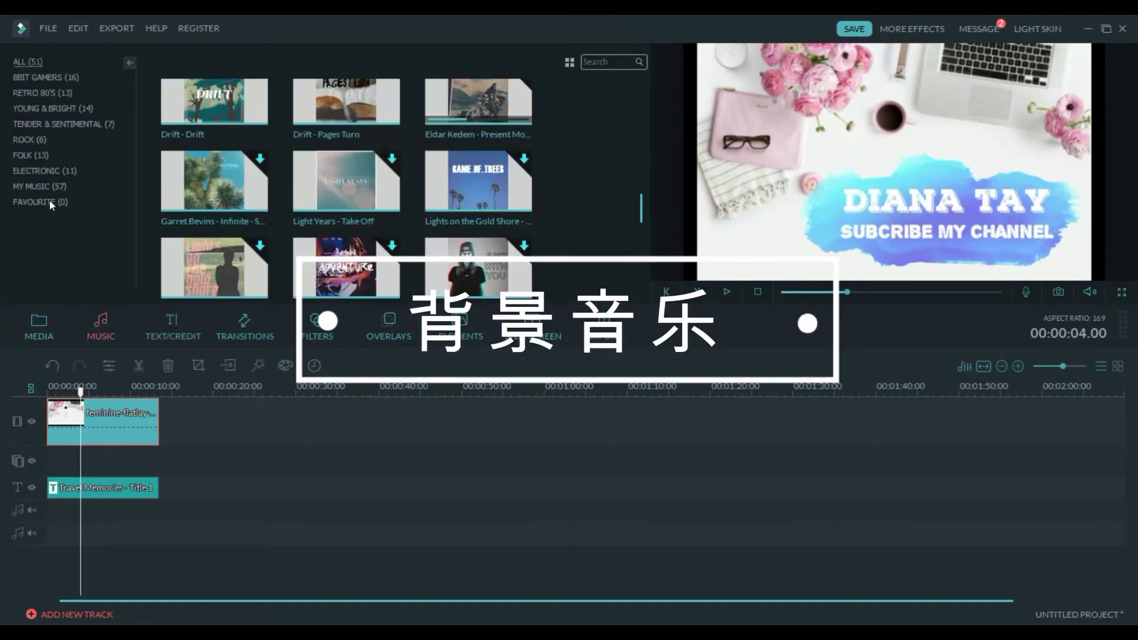
{"action": "scroll", "coordinate": [300, 112], "scroll_direction": "up", "scroll_amount": 5}
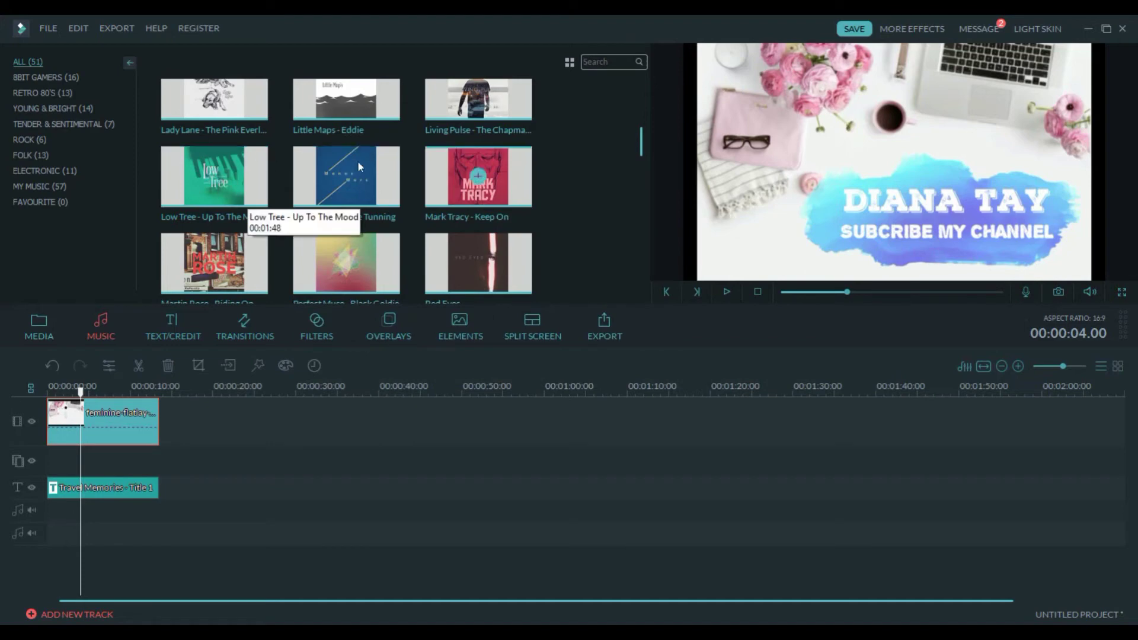
{"action": "scroll", "coordinate": [319, 194], "scroll_direction": "down", "scroll_amount": 2}
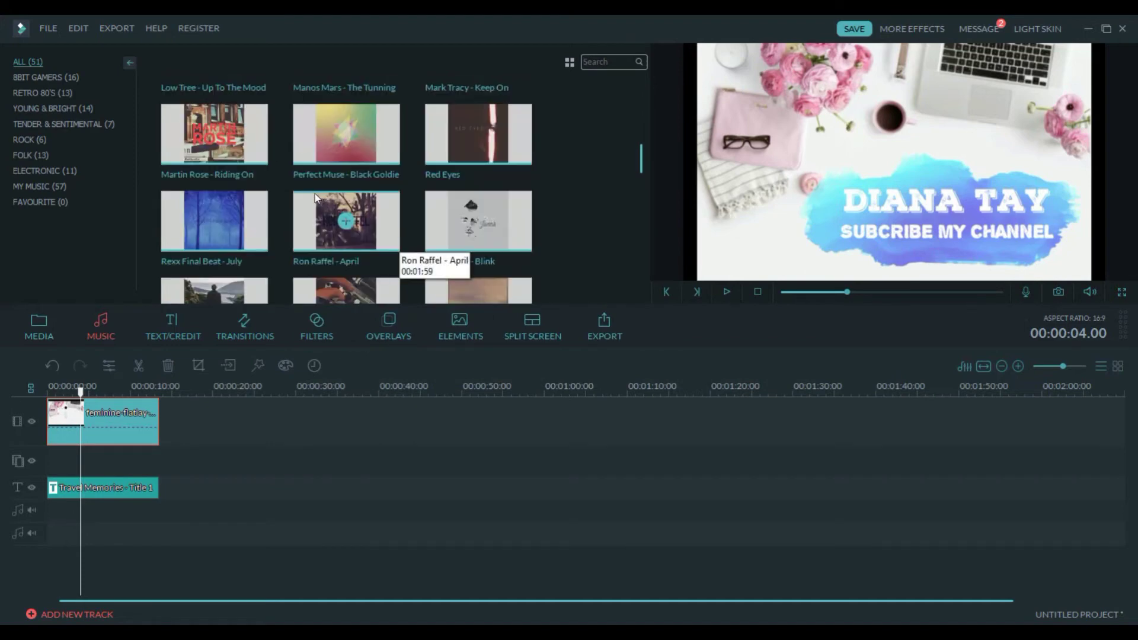
{"action": "key", "text": "XF86AudioLowerVolume"}
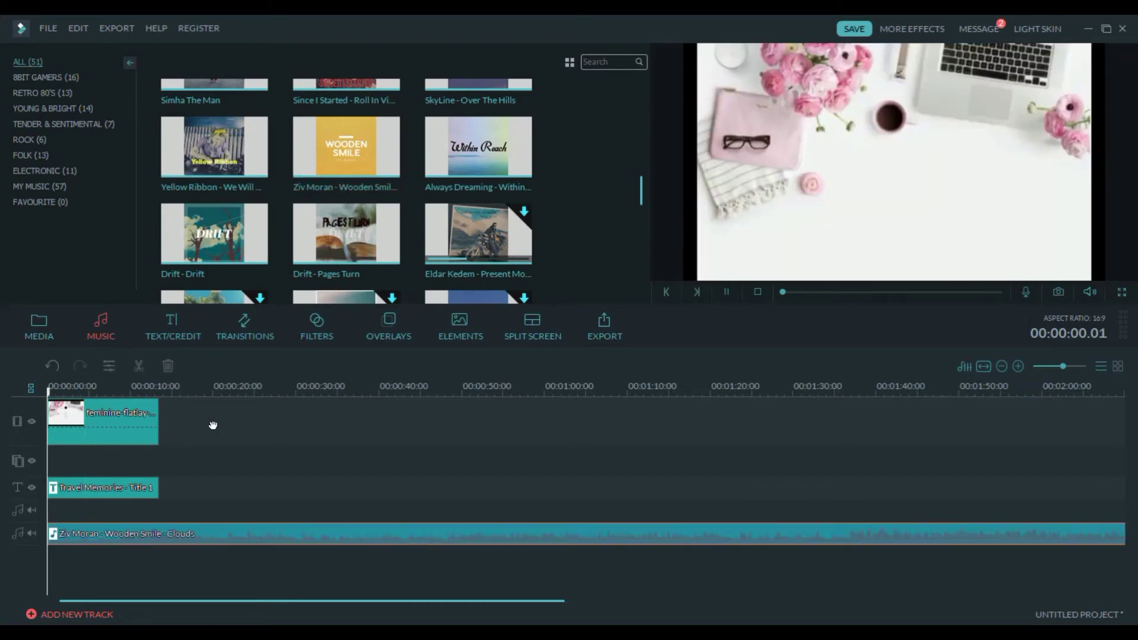
{"action": "key", "text": "space"}
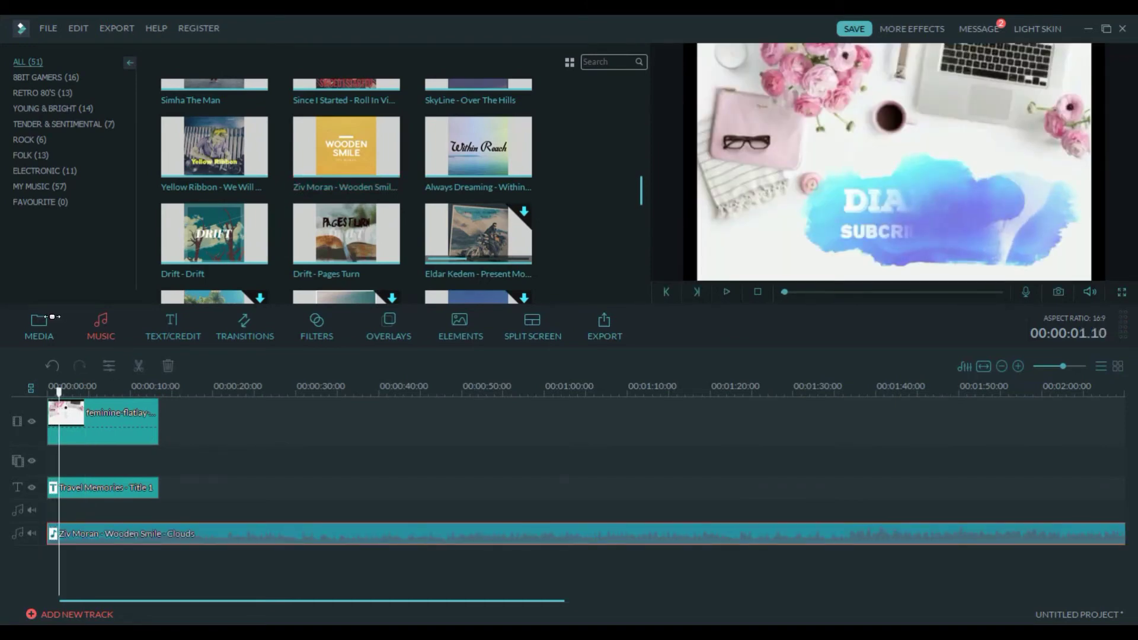
{"action": "left_click_drag", "start_coordinate": [59, 391], "coordinate": [158, 392]}
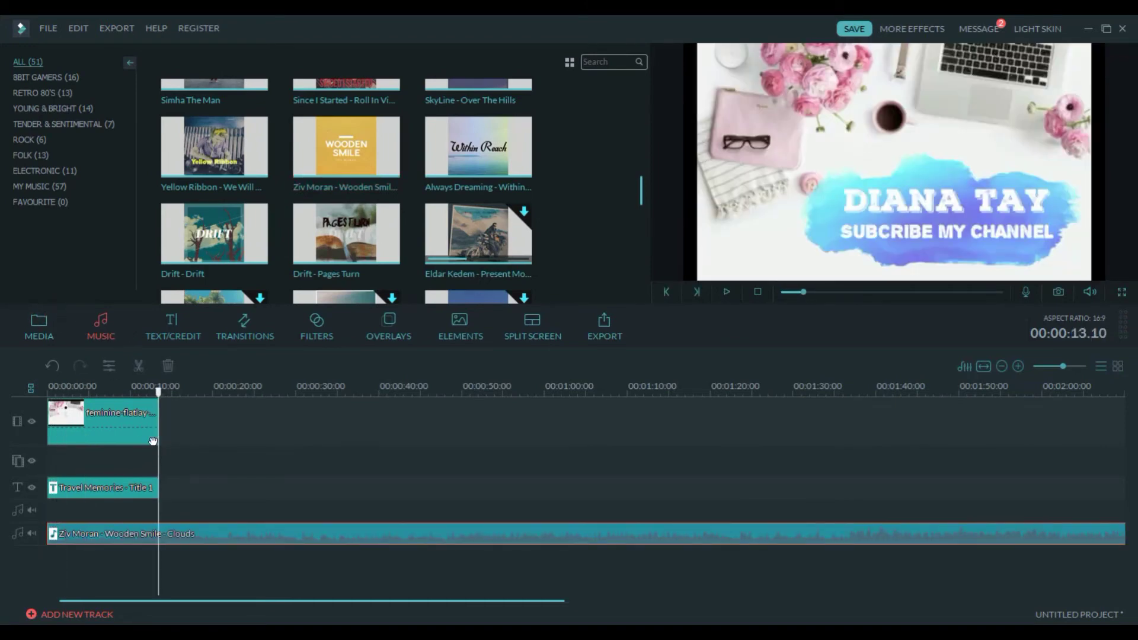
{"action": "key", "text": "ctrl+b"}
Delete the music after the split and give it a 0.48s fade-in and 0.56s fade-out.
{"action": "right_click", "coordinate": [196, 533]}
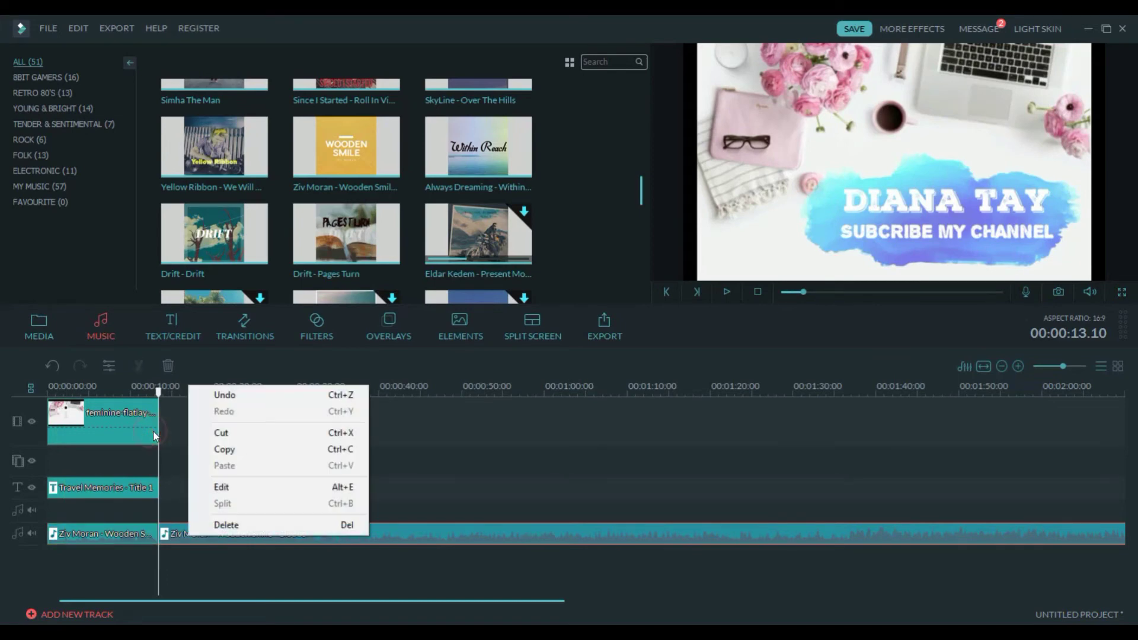
{"action": "left_click", "coordinate": [237, 525]}
{"action": "double_click", "coordinate": [77, 435]}
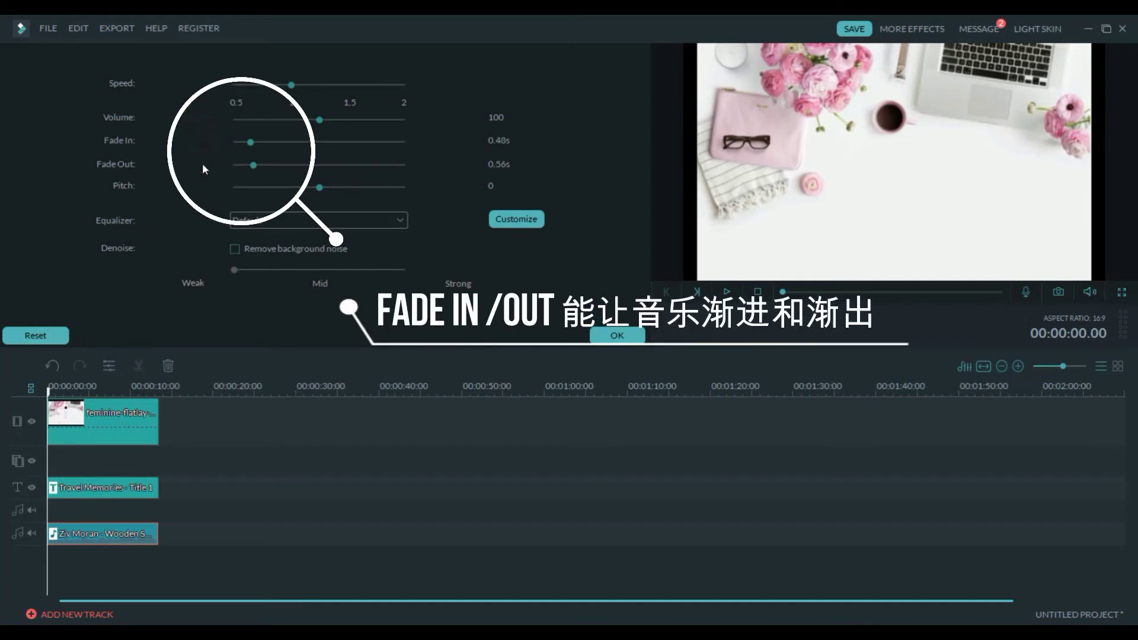
{"action": "left_click", "coordinate": [159, 396]}
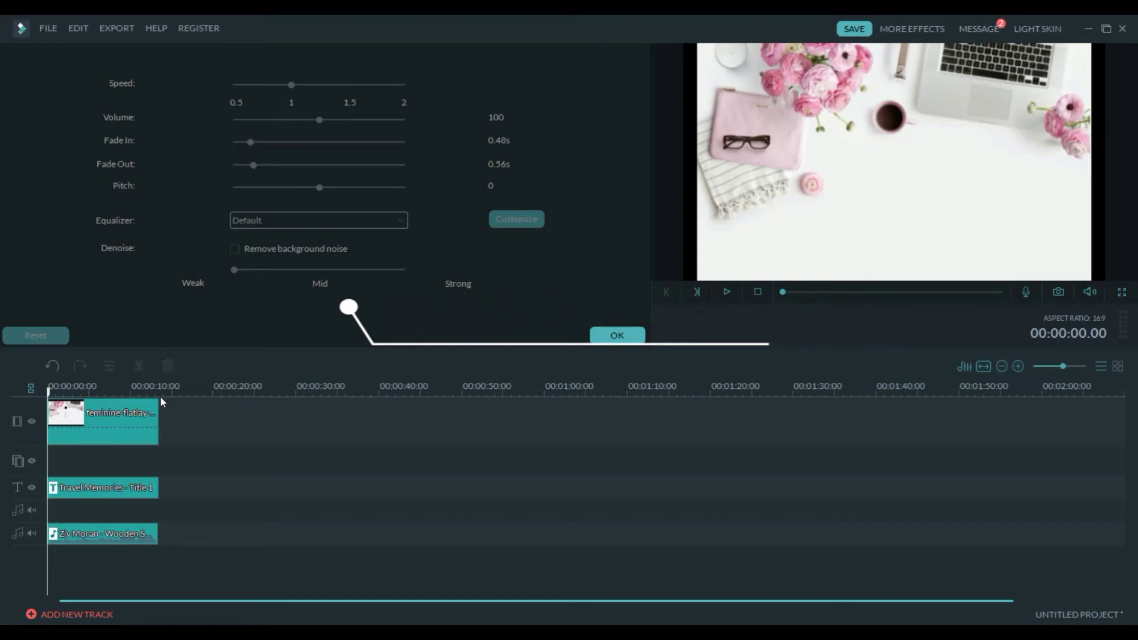
{"action": "left_click", "coordinate": [160, 396]}
{"action": "key", "text": "space"}
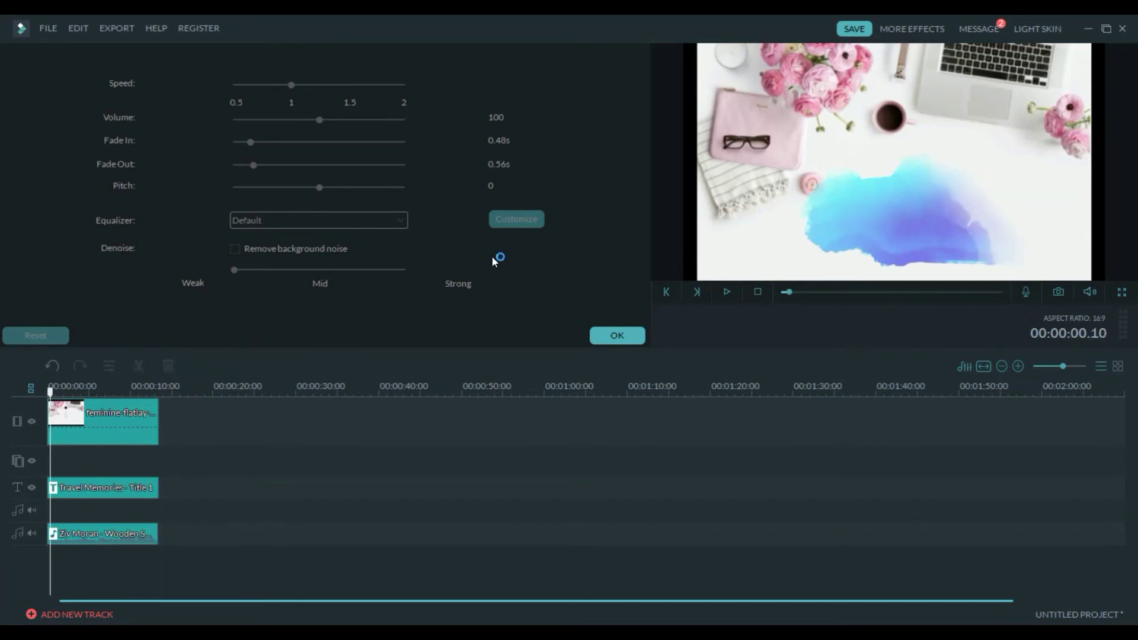
Confirm the audio fade settings and return to the music library.
{"action": "key", "text": "Return"}
{"action": "left_click", "coordinate": [495, 274]}
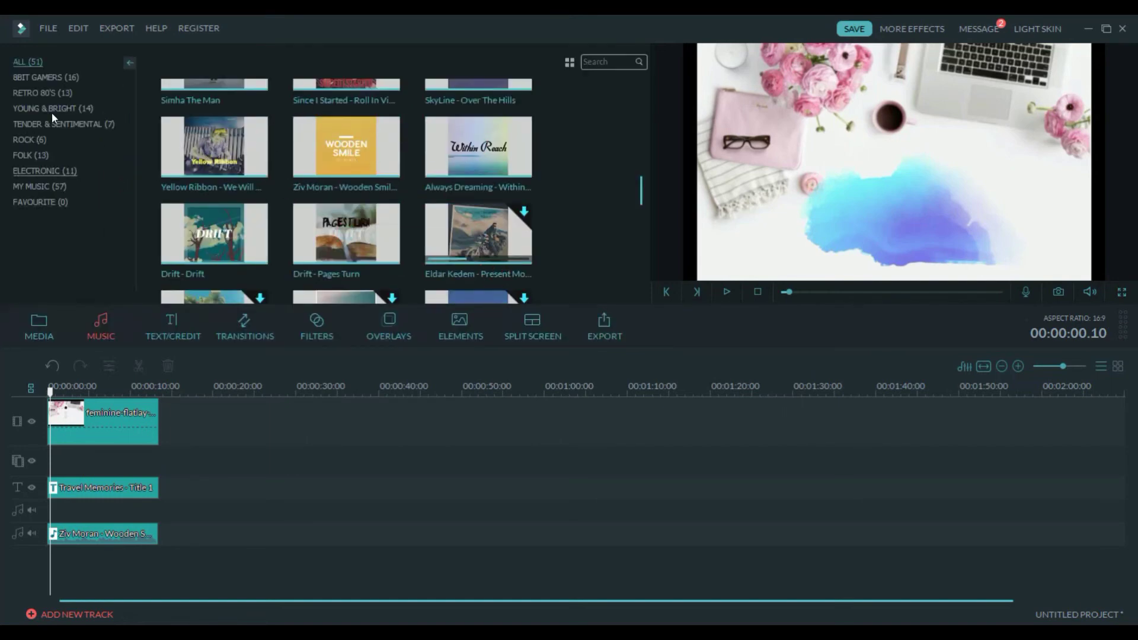
Switch from the media library to the Travel category of the TEXT/CREDIT title templates.
{"action": "left_click", "coordinate": [36, 323]}
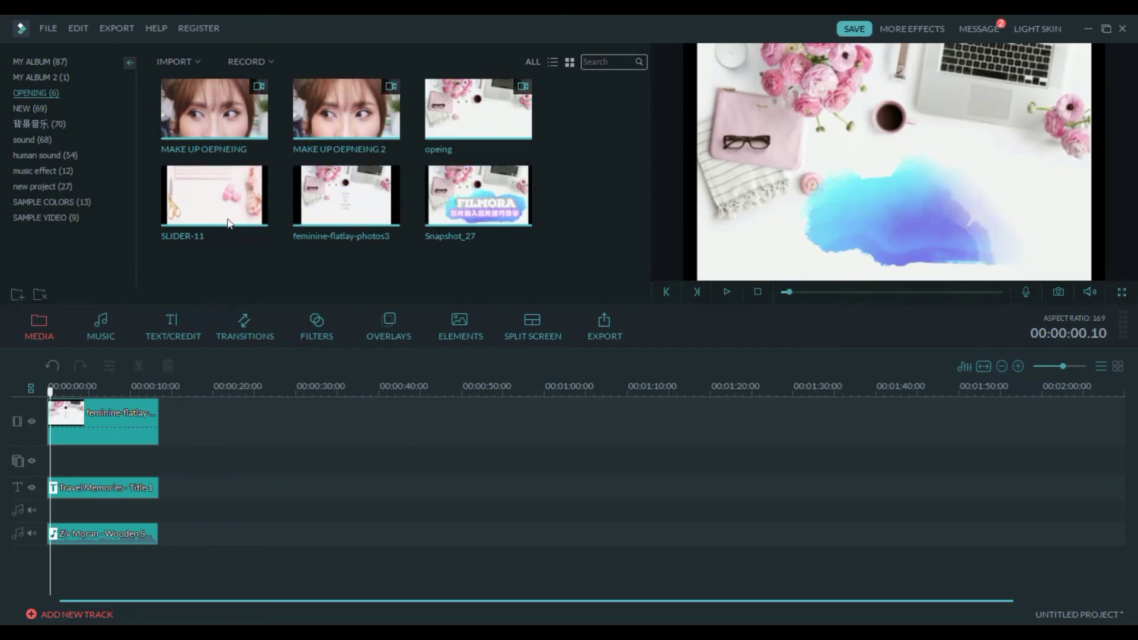
{"action": "left_click", "coordinate": [172, 328]}
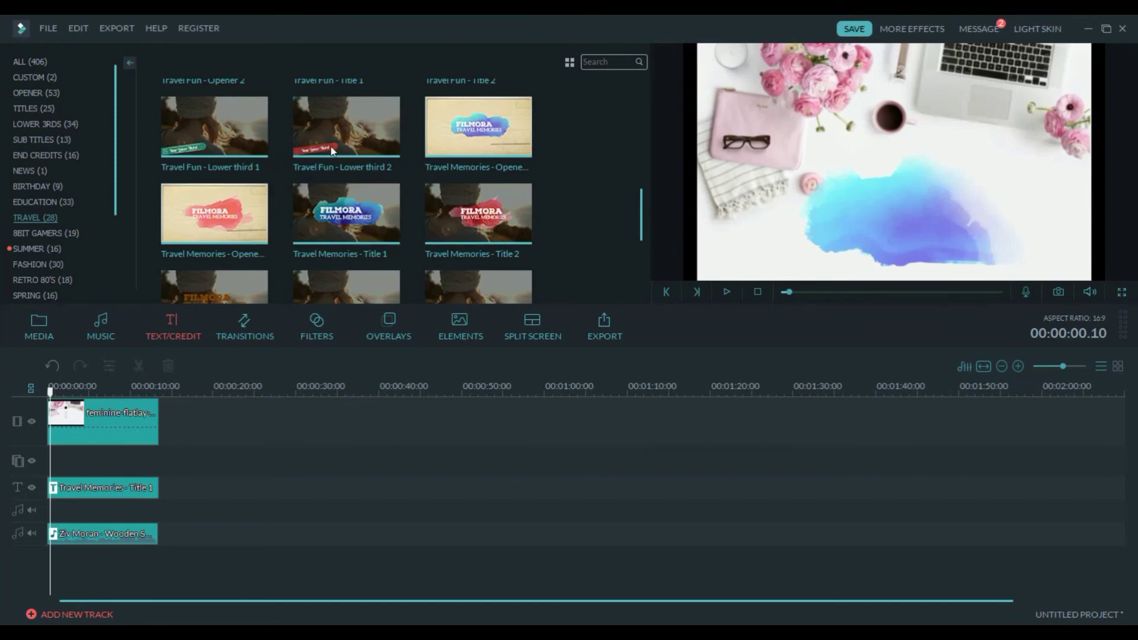
{"action": "scroll", "coordinate": [332, 150], "scroll_direction": "down", "scroll_amount": 5}
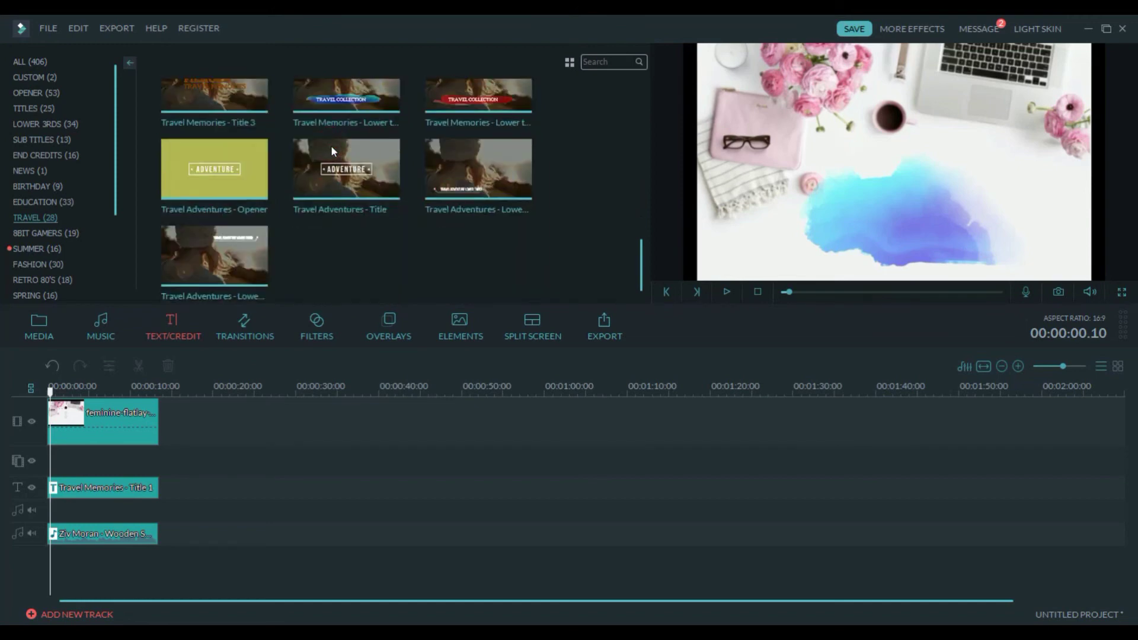